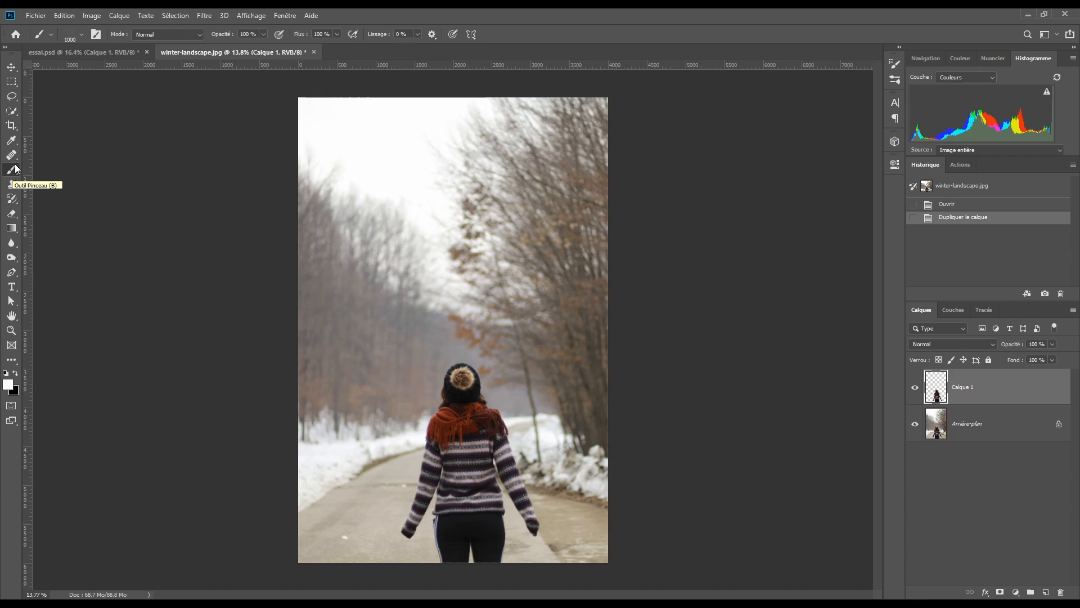
Step: Import the Snow Brushes.abr brush set into the brush presets
left_click(83, 35)
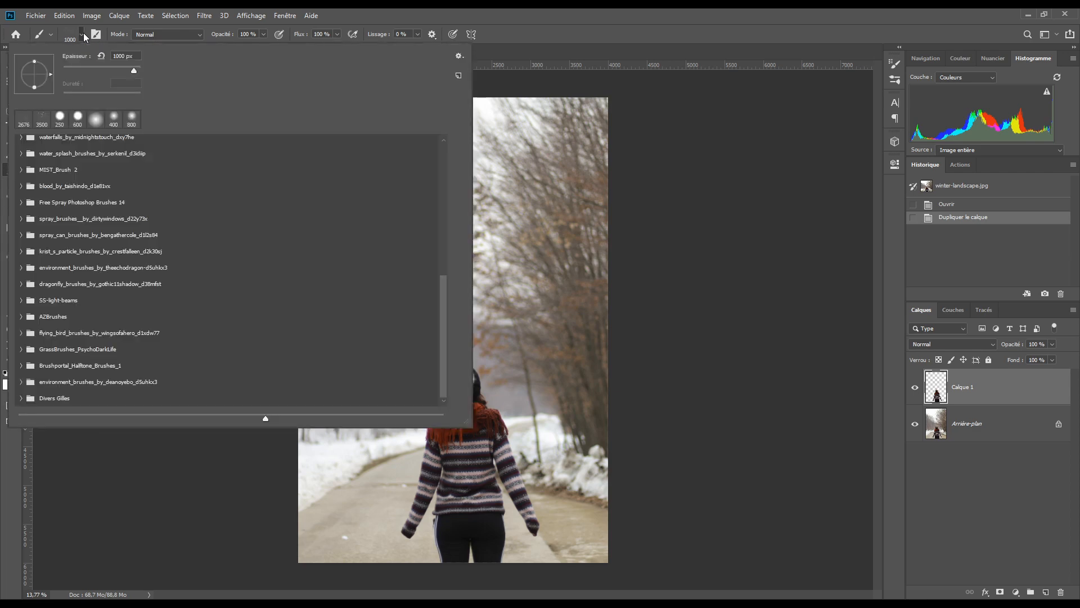
left_click(459, 56)
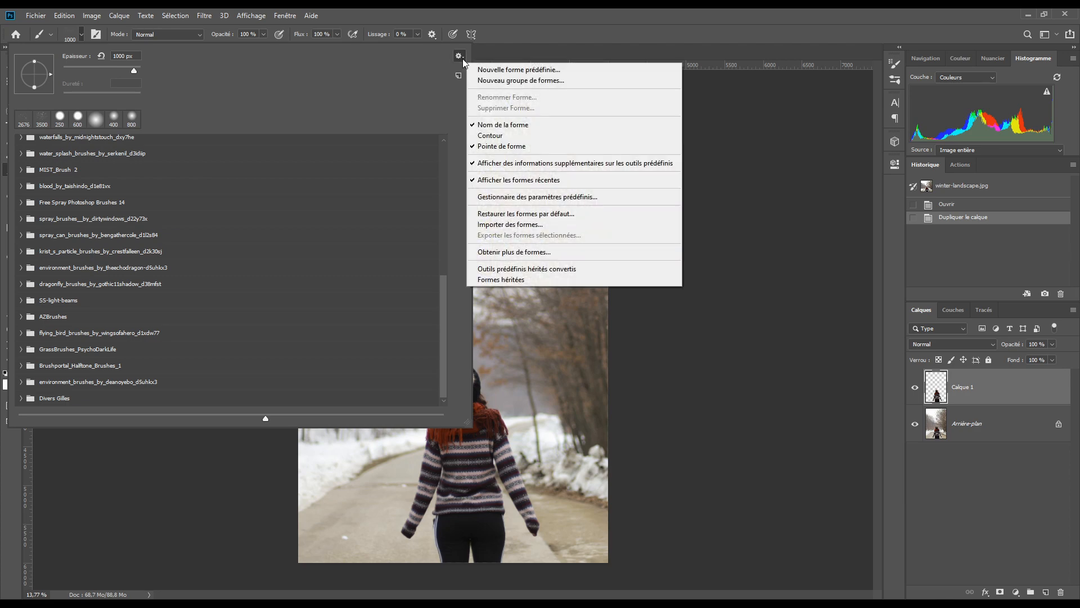
left_click(495, 225)
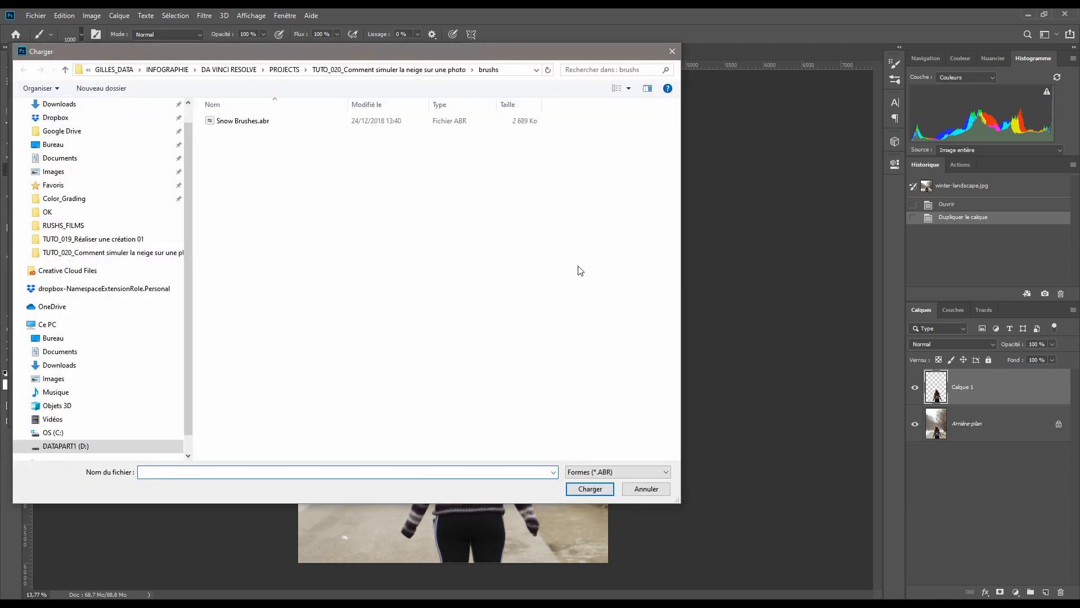
left_click(243, 122)
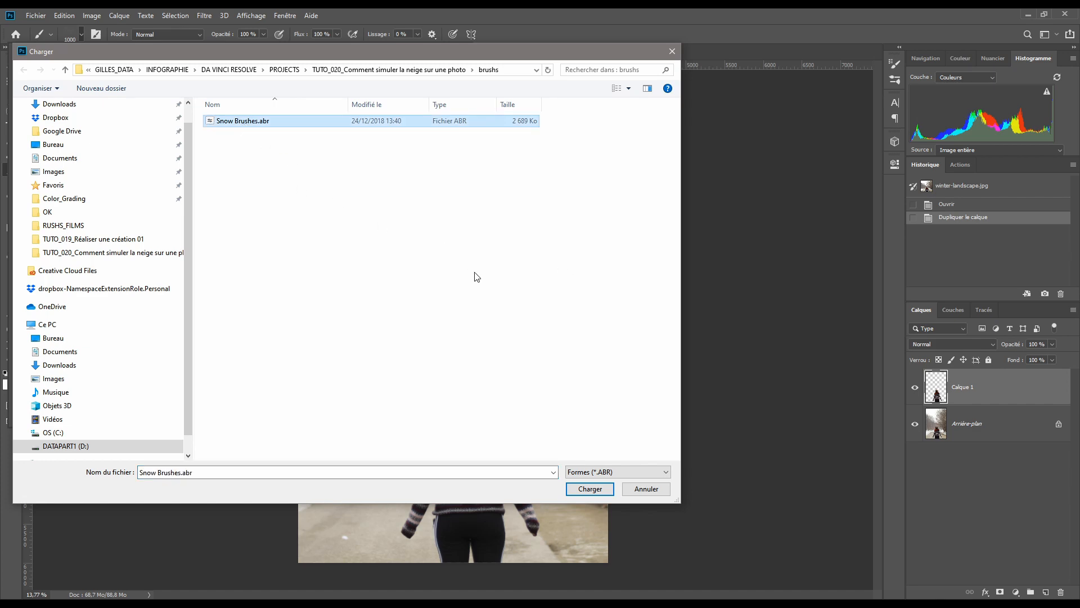
left_click(585, 489)
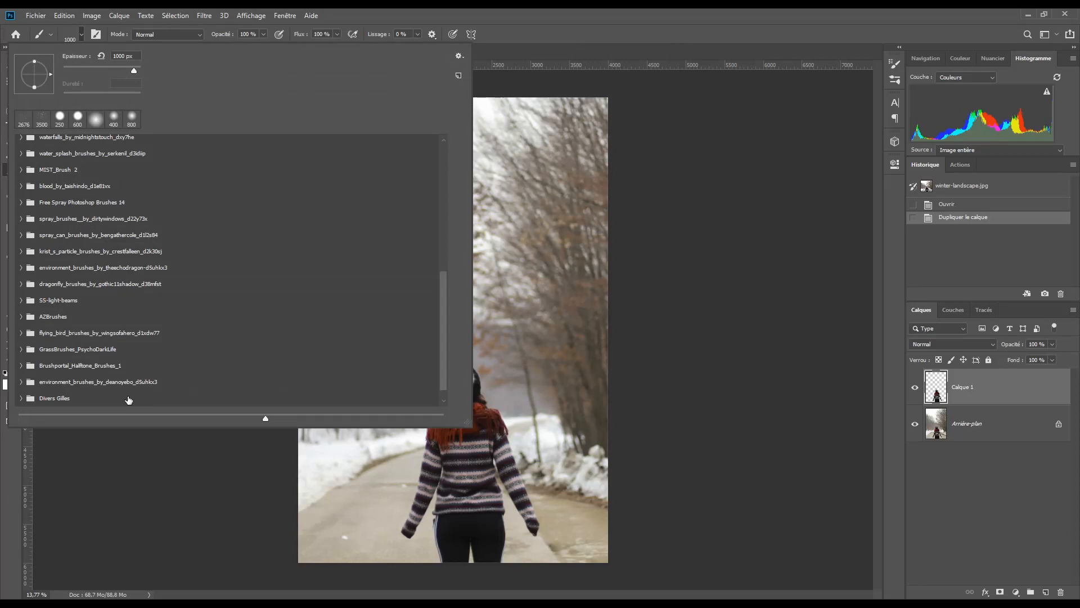
Step: Expand the imported Snow Brushes group to show its snow brush presets
scroll(445, 323, "down", 1)
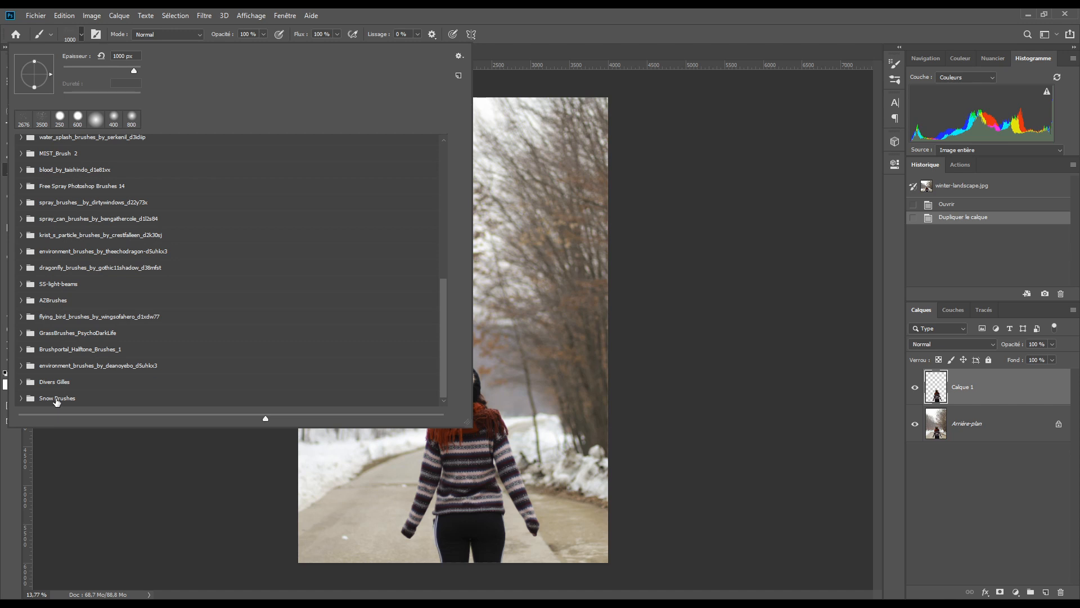
left_click(20, 400)
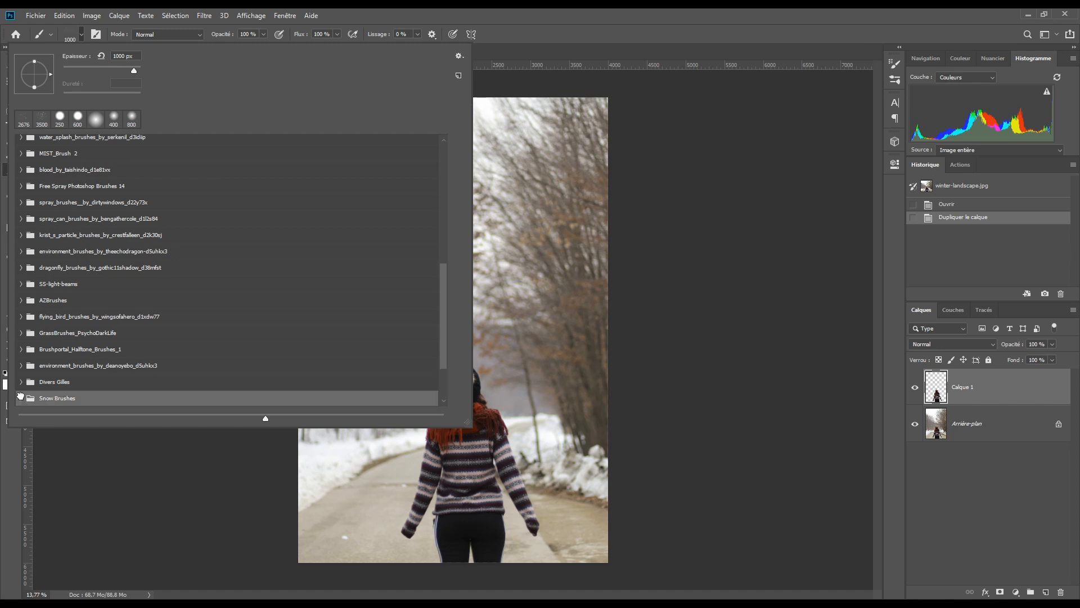
left_click_drag(443, 295, 439, 350)
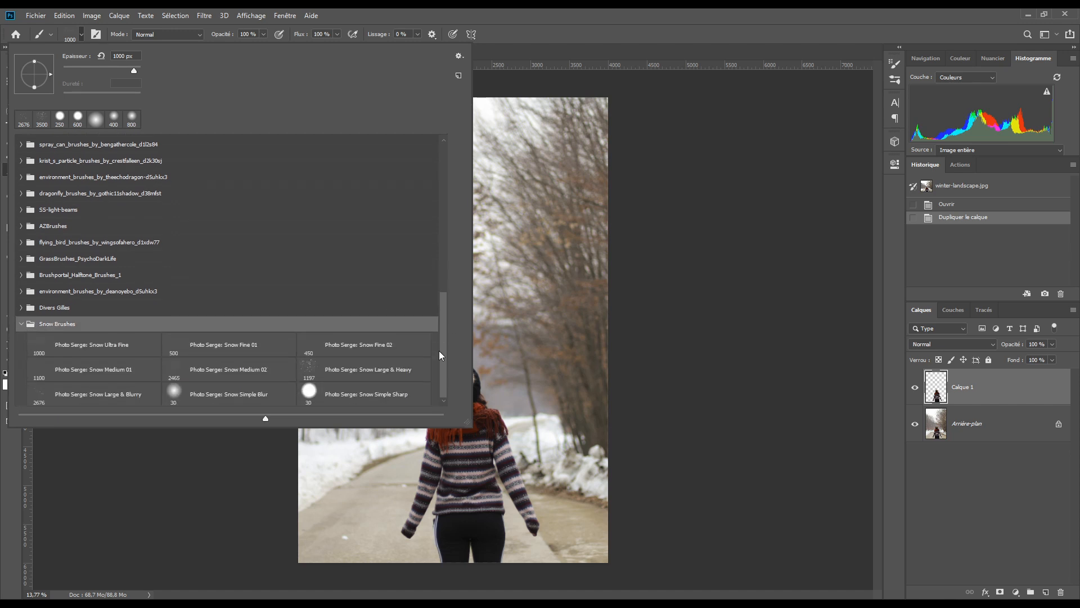
left_click(548, 480)
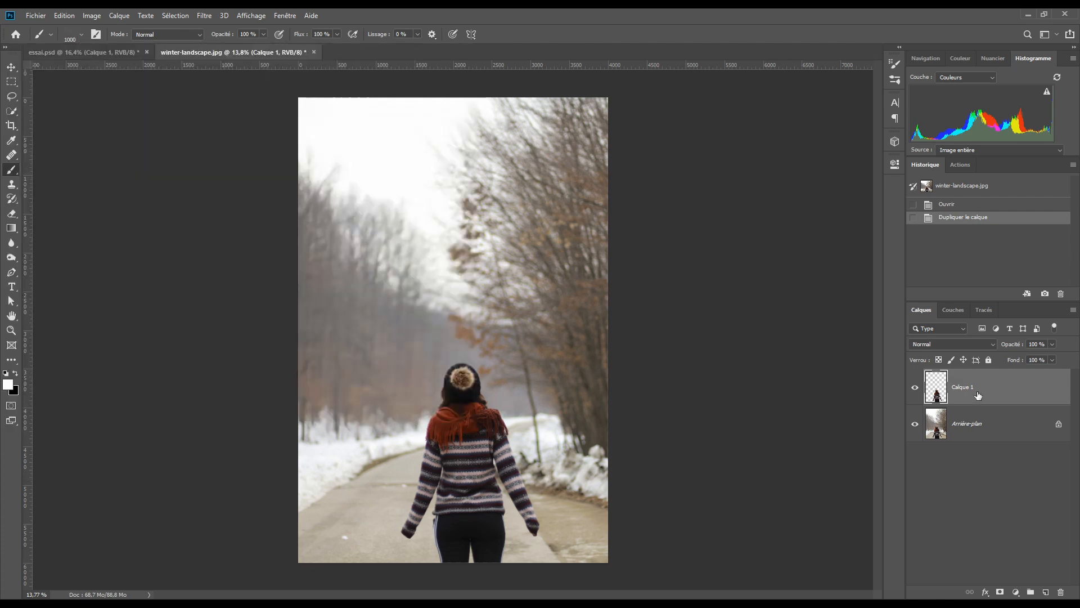
Step: Create a new layer above Calque 1 and name it UF
left_click(996, 428)
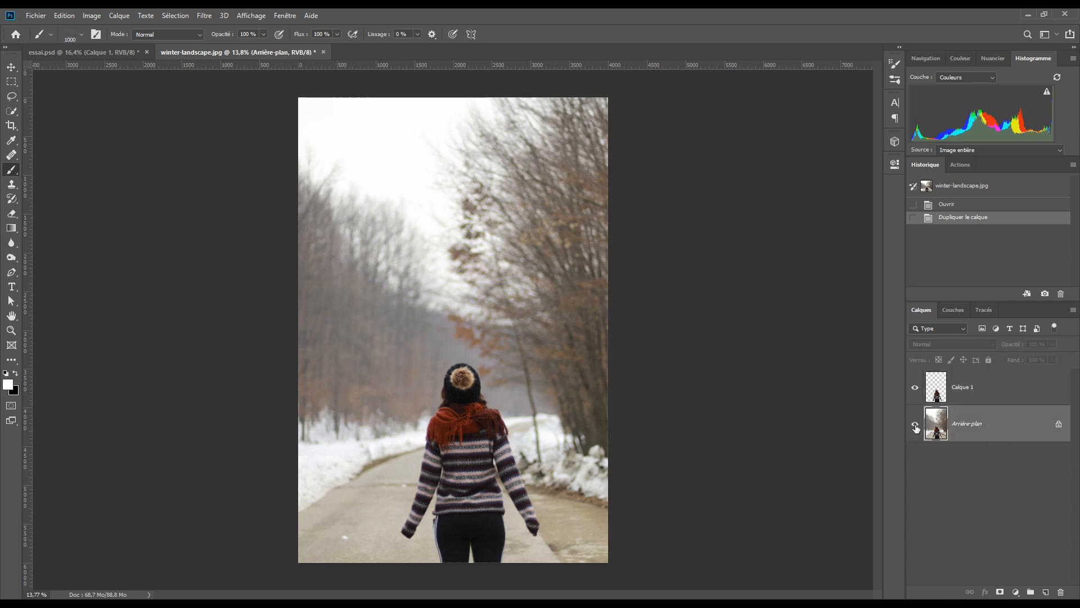
left_click(983, 390)
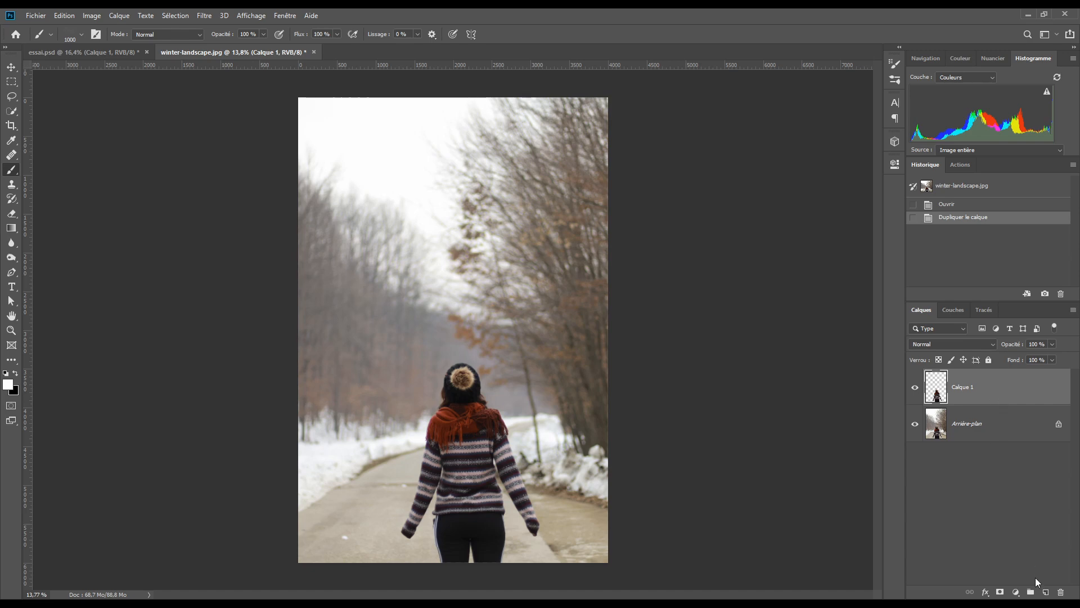
left_click(1045, 591)
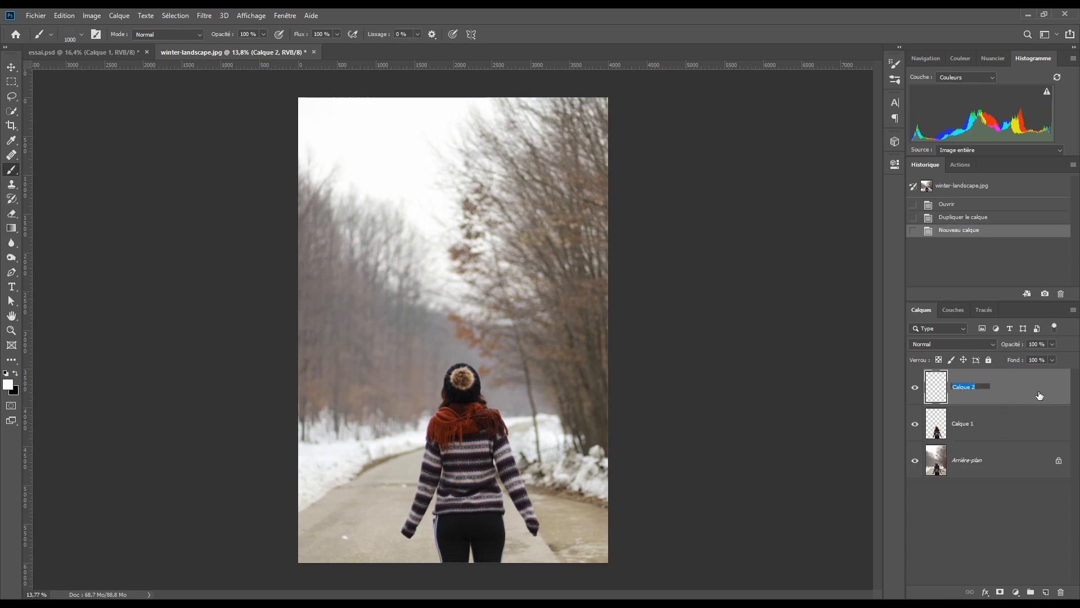
type("UF")
key("Return")
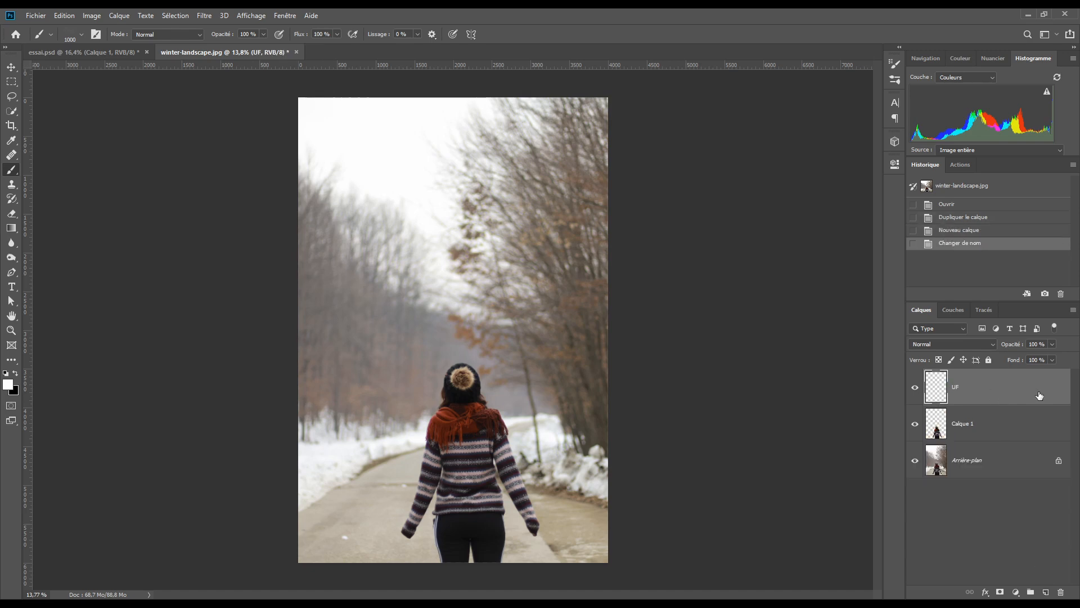
Step: Paint snow on layer UF with the Photo Serge: Snow Ultra Fine brush and move the layer below Calque 1
left_click(81, 35)
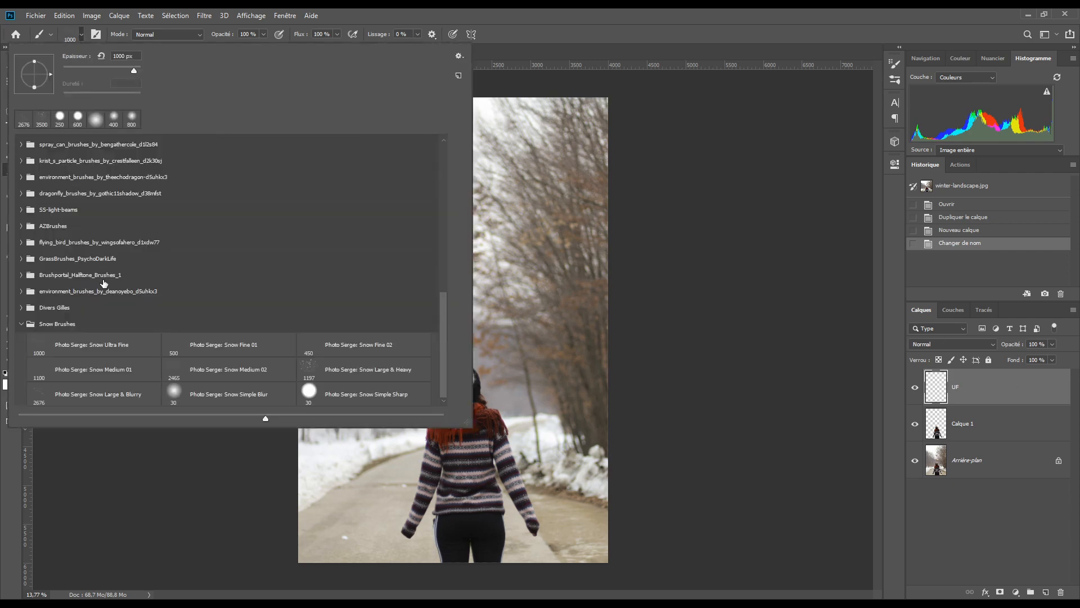
left_click(99, 345)
left_click(494, 19)
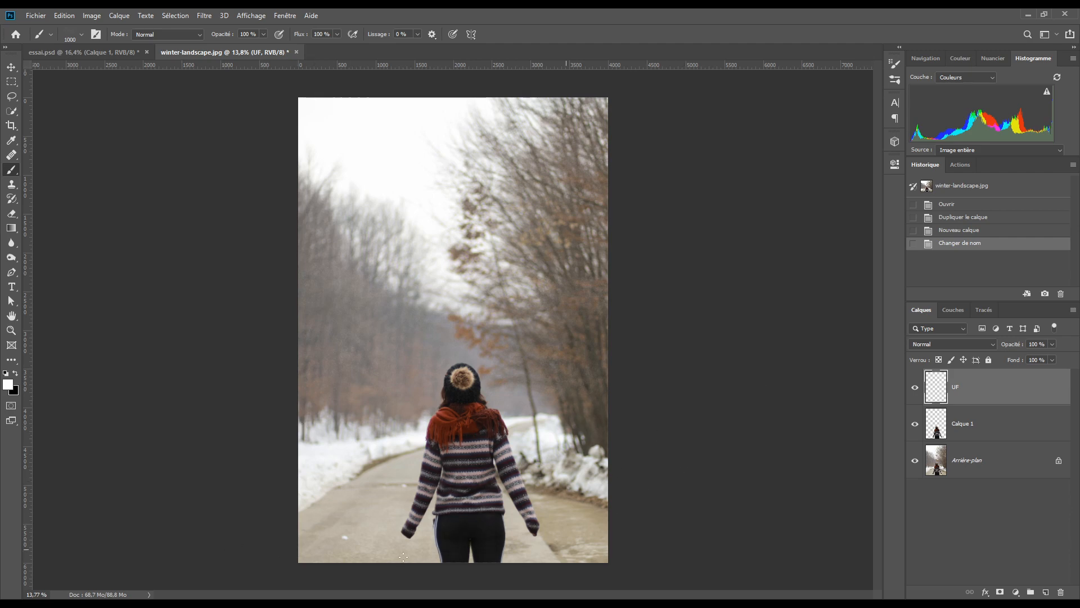
left_click_drag(402, 557, 720, 522)
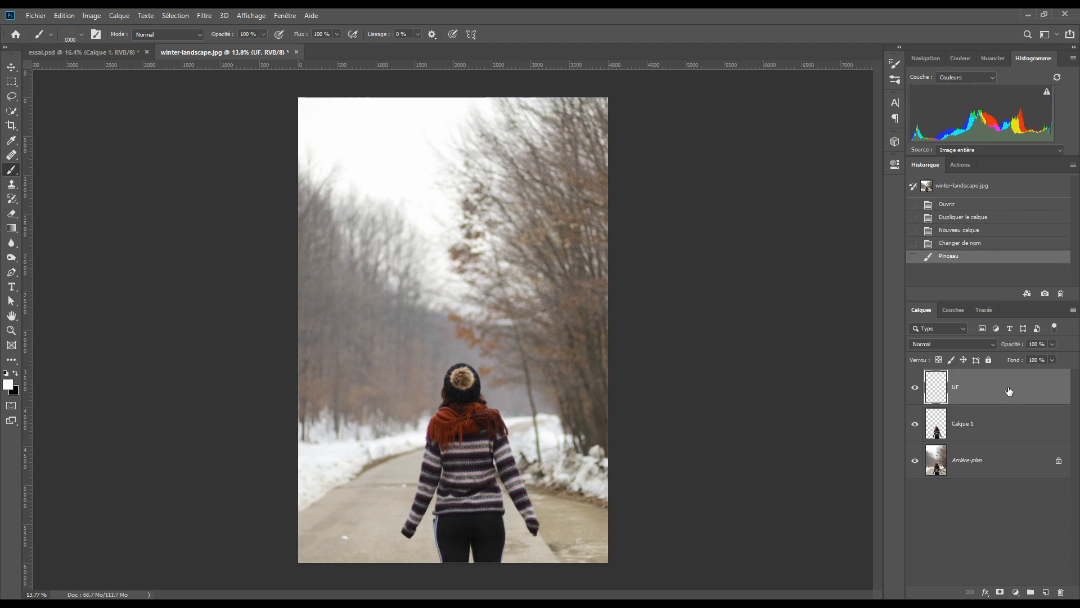
left_click_drag(1008, 392, 1011, 444)
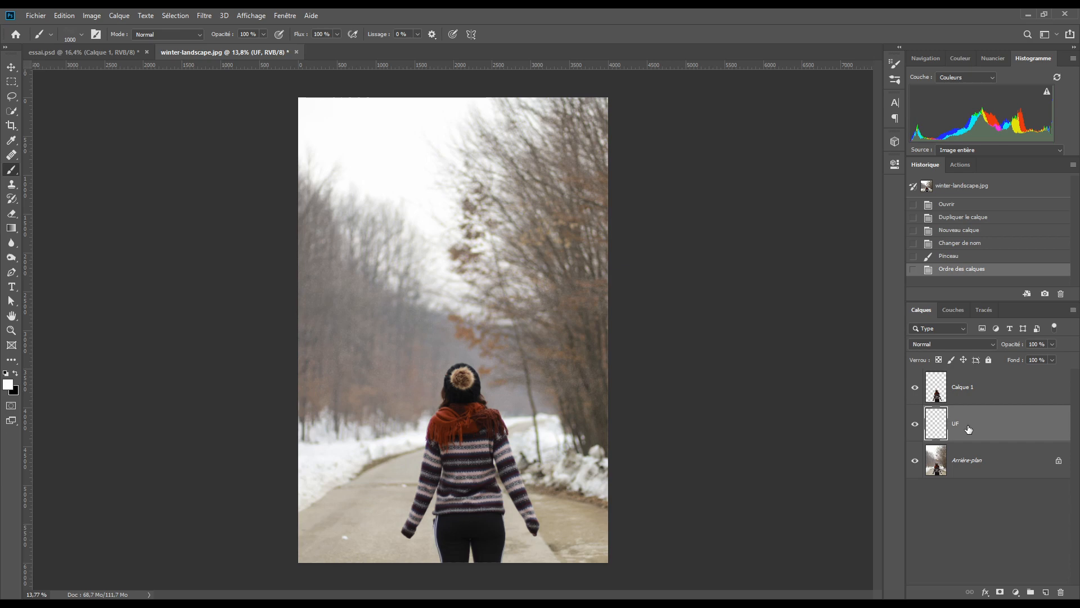
Step: Create a new layer directly above UF and name it F
left_click(1047, 592)
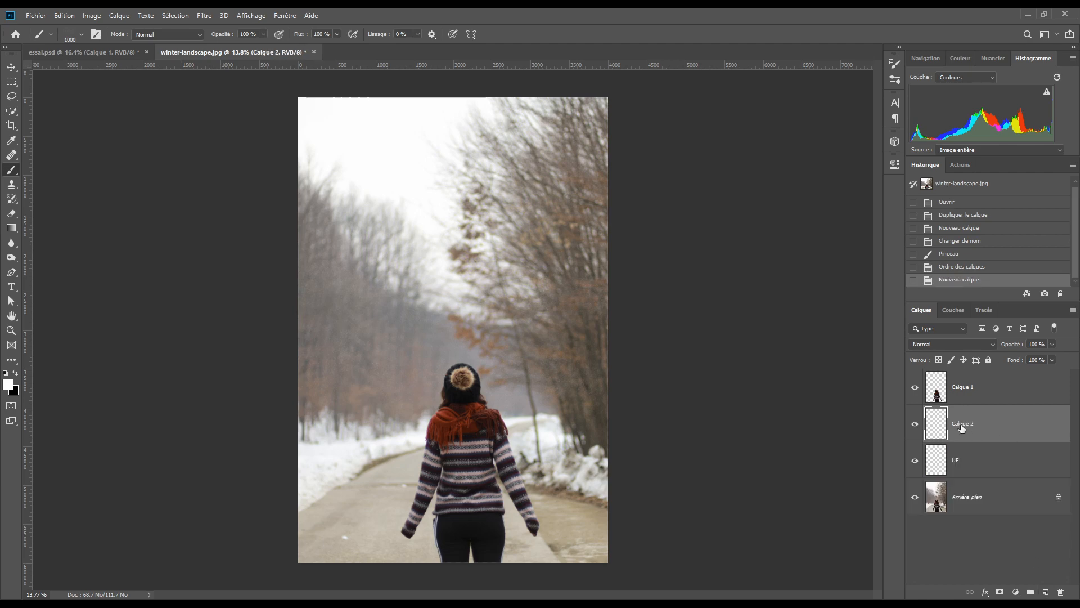
double_click(968, 425)
type("F")
key("Return")
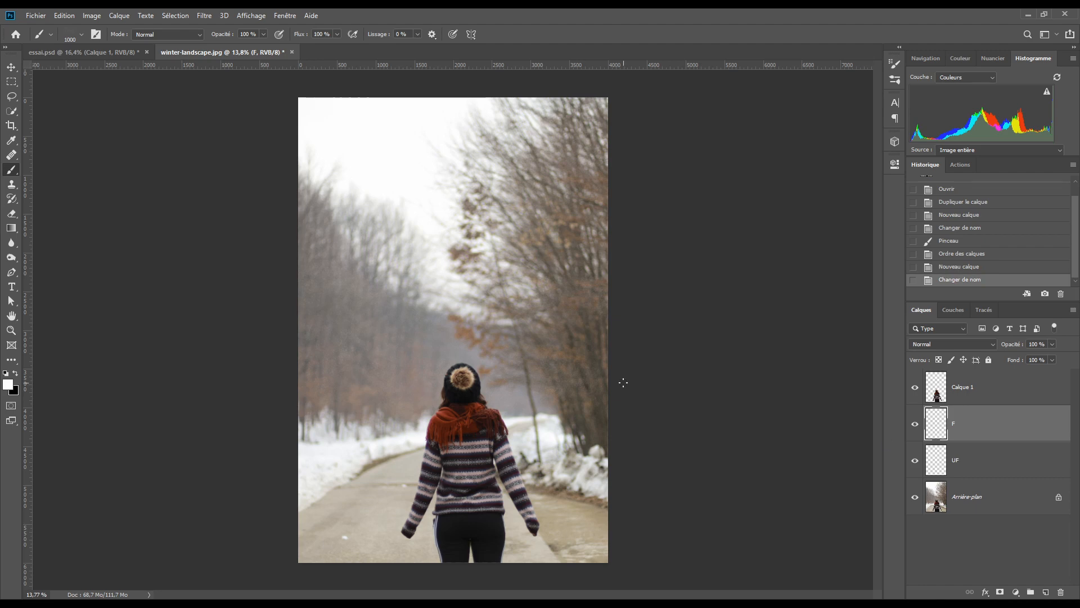
Step: Paint snow across the photo on layer F with the Photo Serge: Snow Fine 01 brush enlarged to 1100 px
left_click(80, 37)
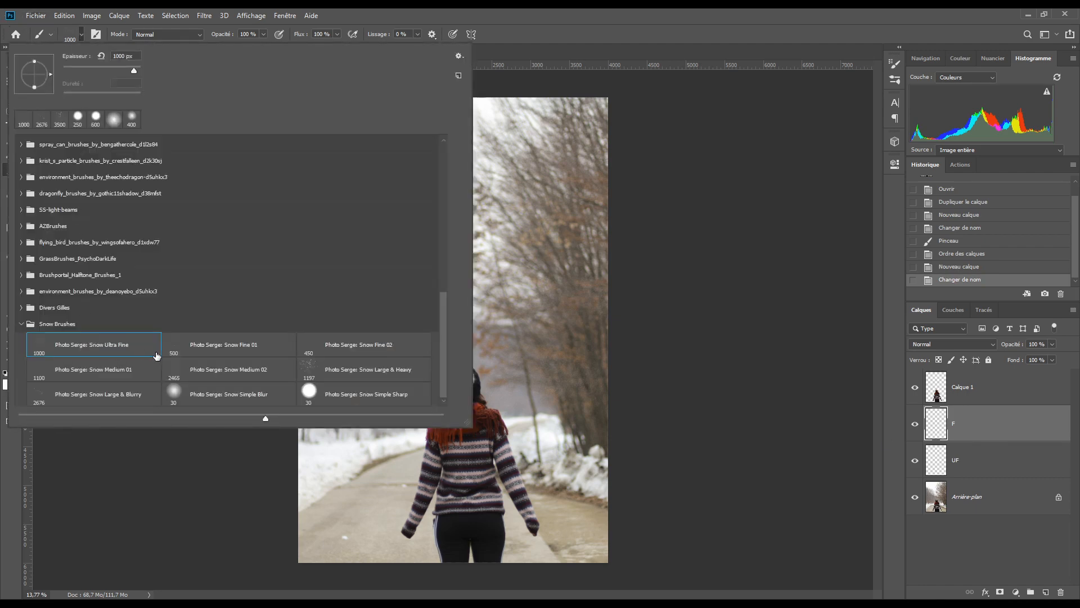
left_click(229, 346)
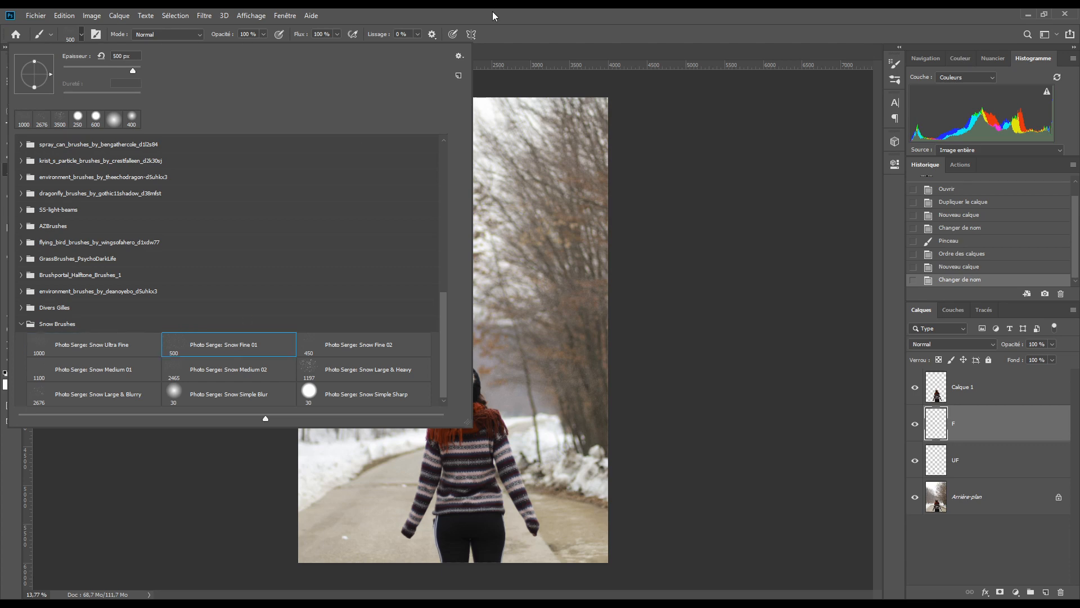
left_click(491, 11)
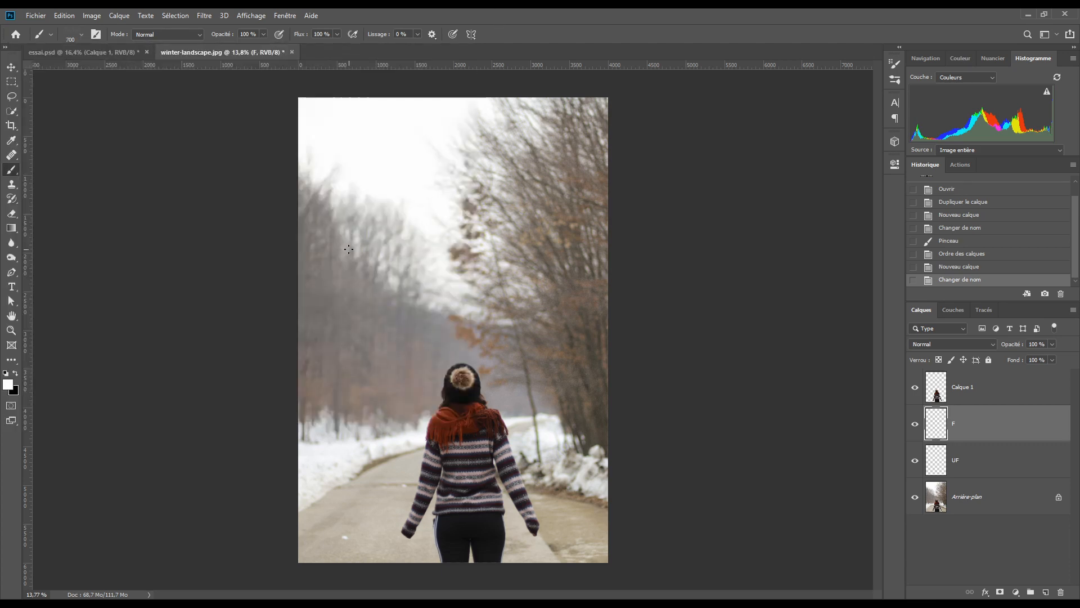
key("bracketright")
key("bracketright")
key("bracketright")
left_click_drag(387, 160, 557, 169)
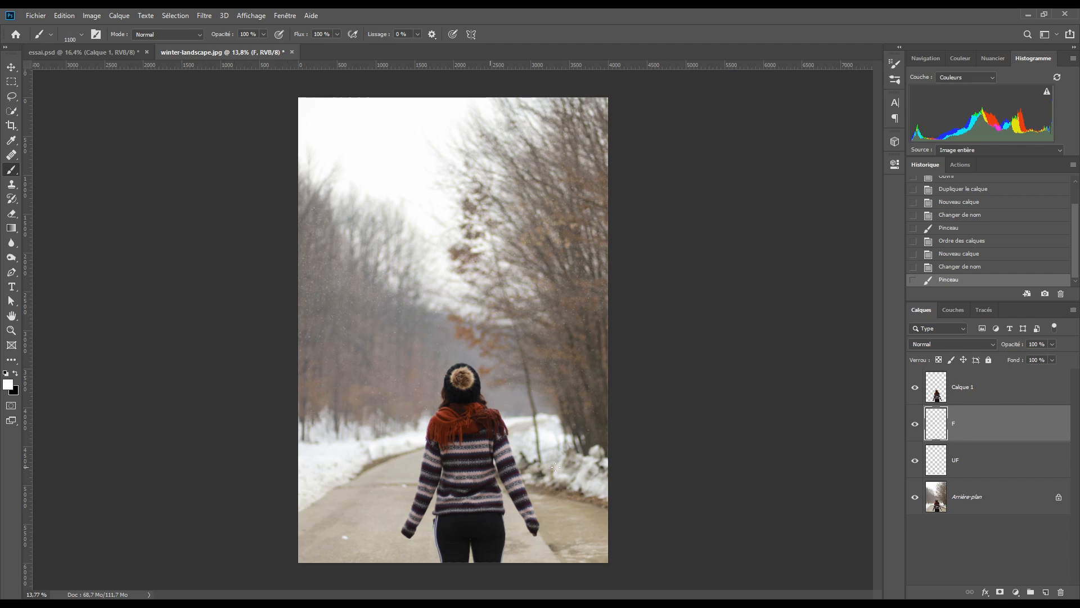
left_click_drag(549, 211, 319, 207)
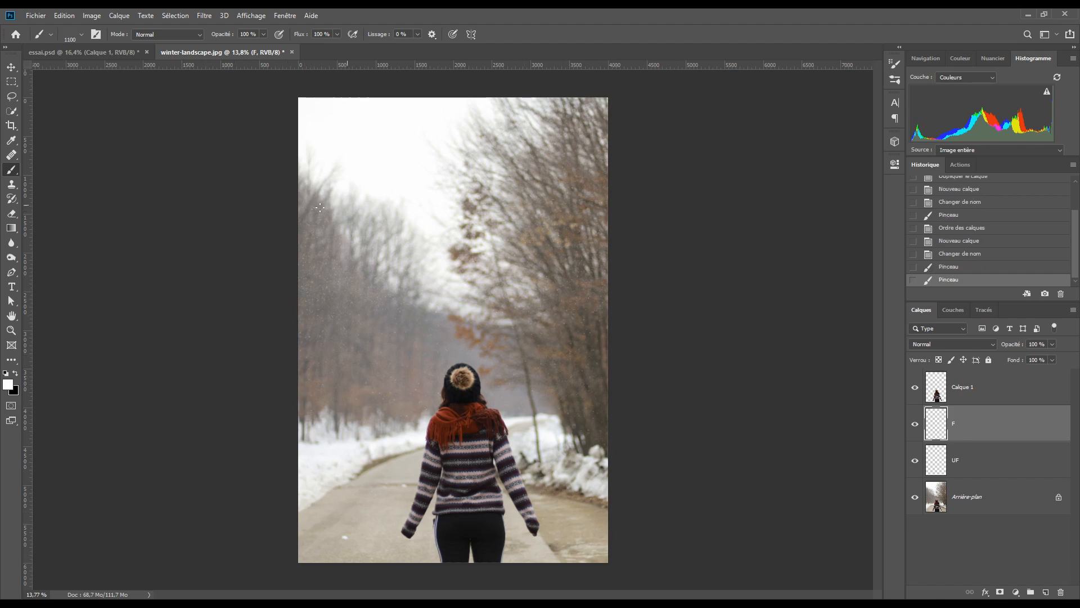
left_click(338, 411)
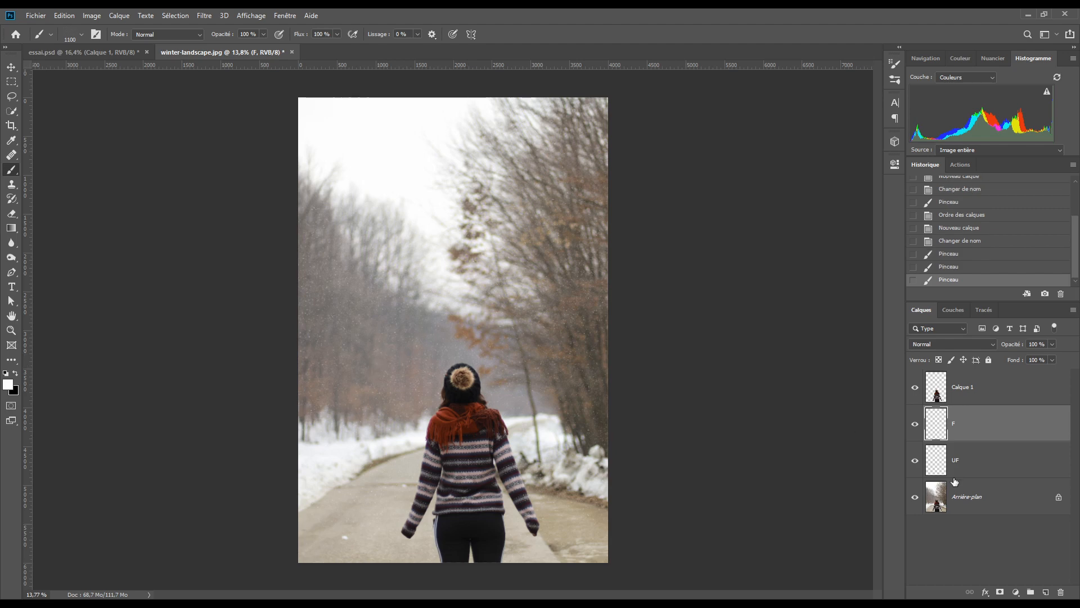
Step: Convert layer F to a smart object and apply a directional blur with angle -77° and distance 25 pixels
right_click(988, 423)
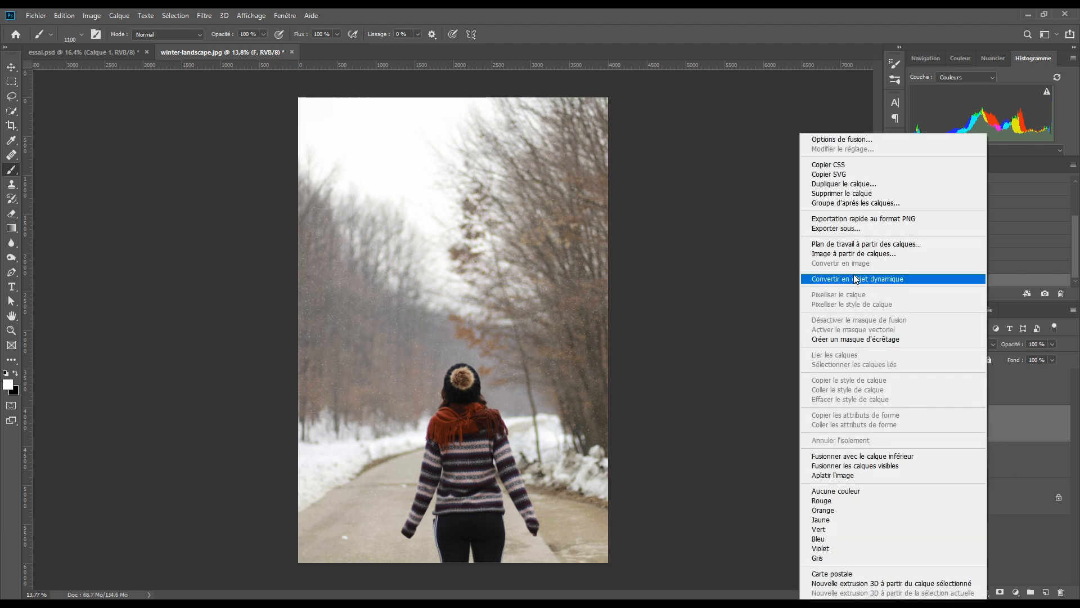
left_click(855, 279)
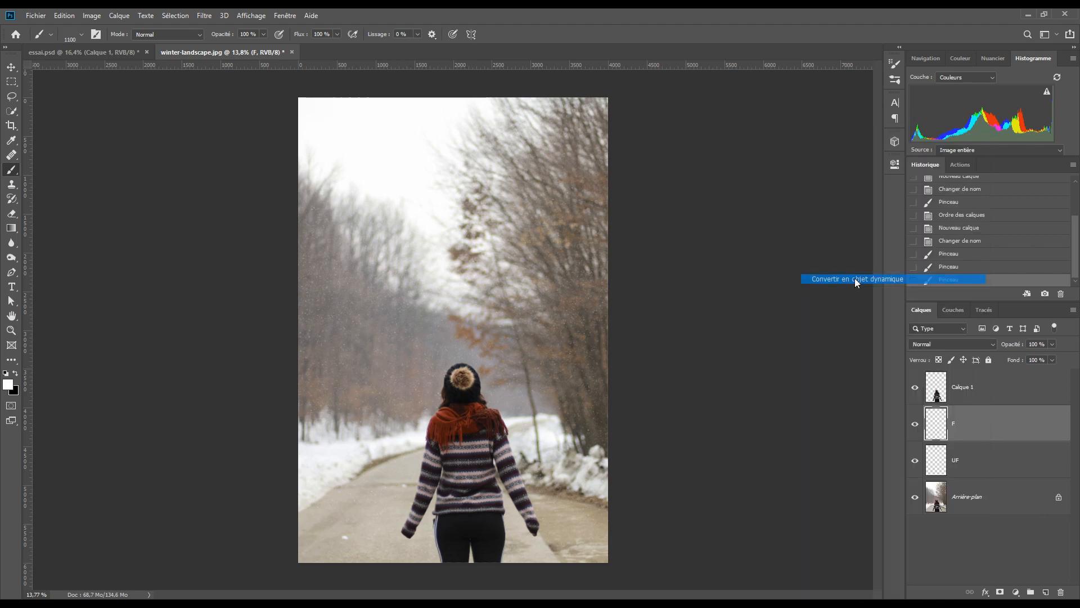
left_click(204, 15)
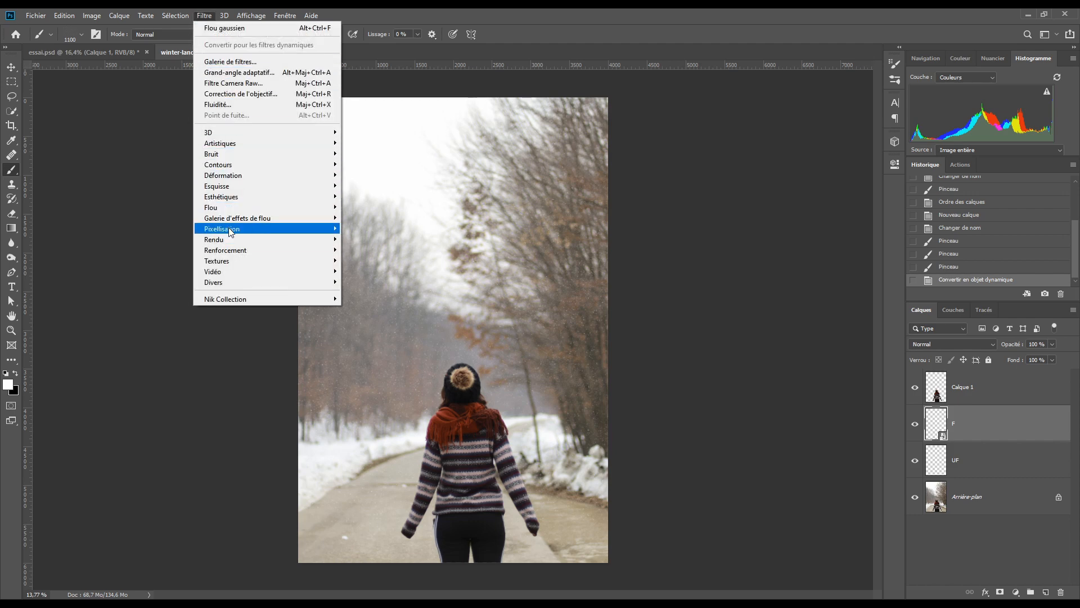
mouse_move(237, 208)
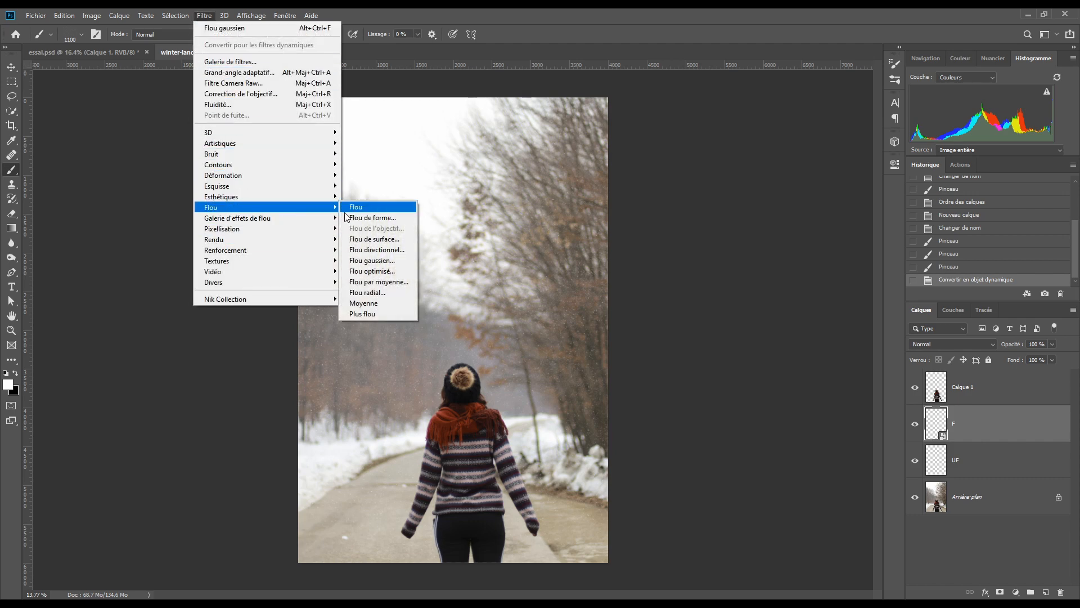
left_click(373, 248)
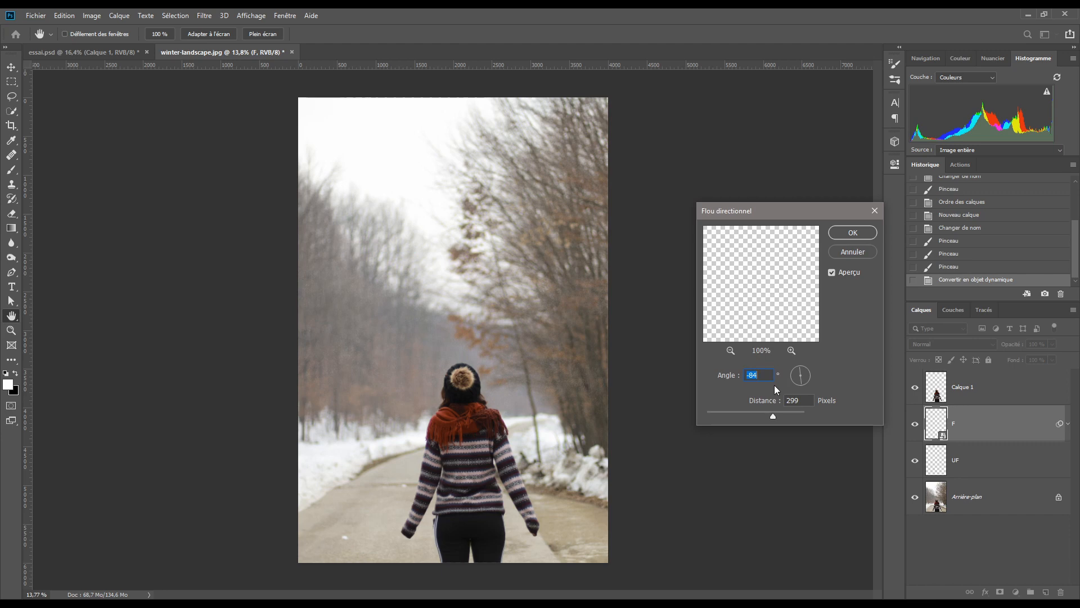
left_click_drag(765, 416, 721, 412)
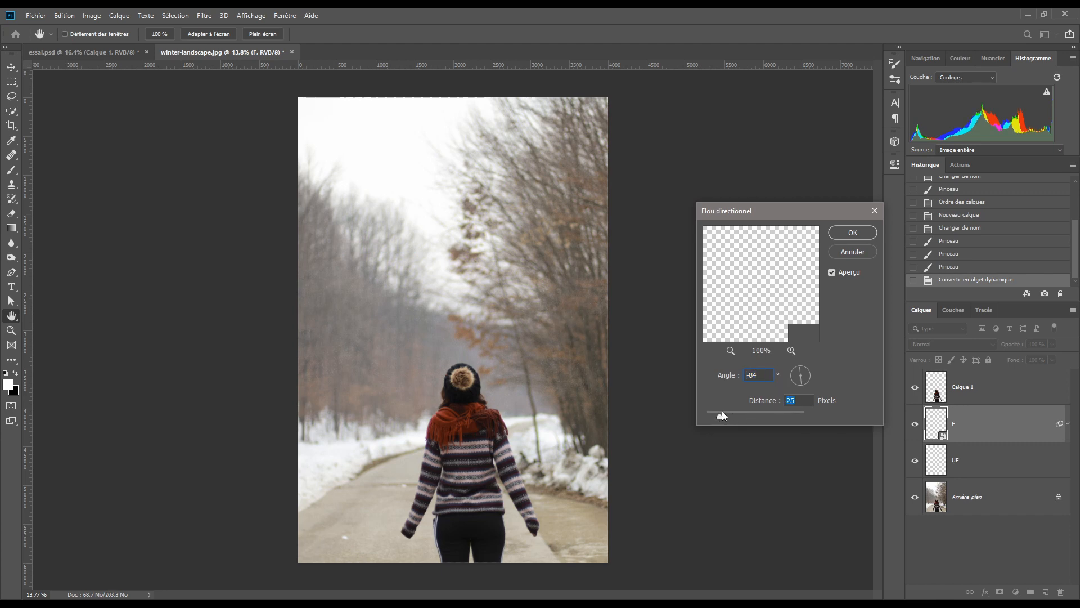
left_click_drag(801, 382, 803, 383)
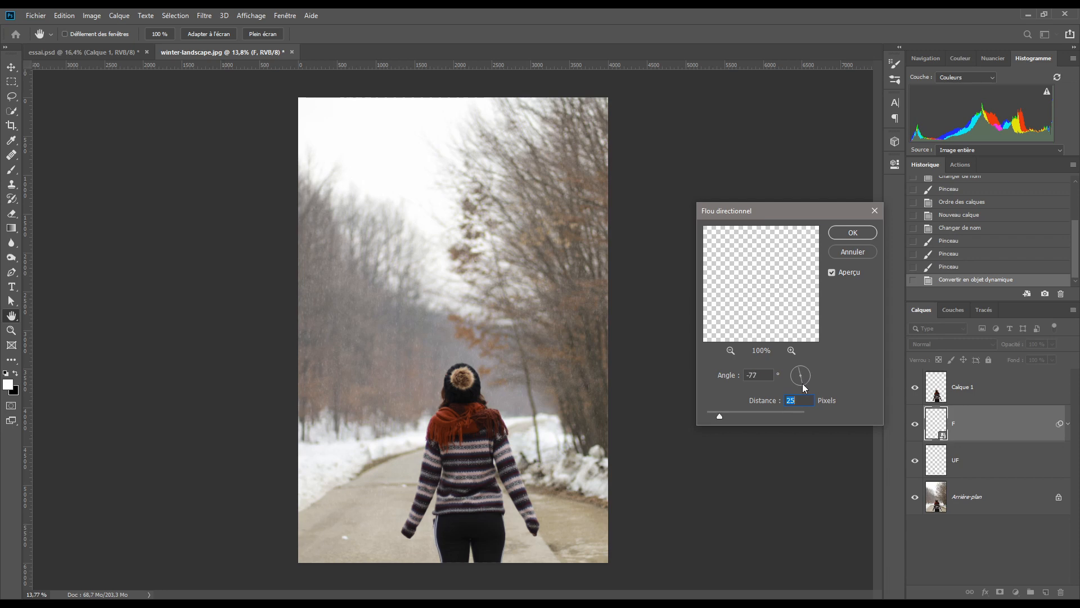
key("shift+Tab")
left_click(853, 232)
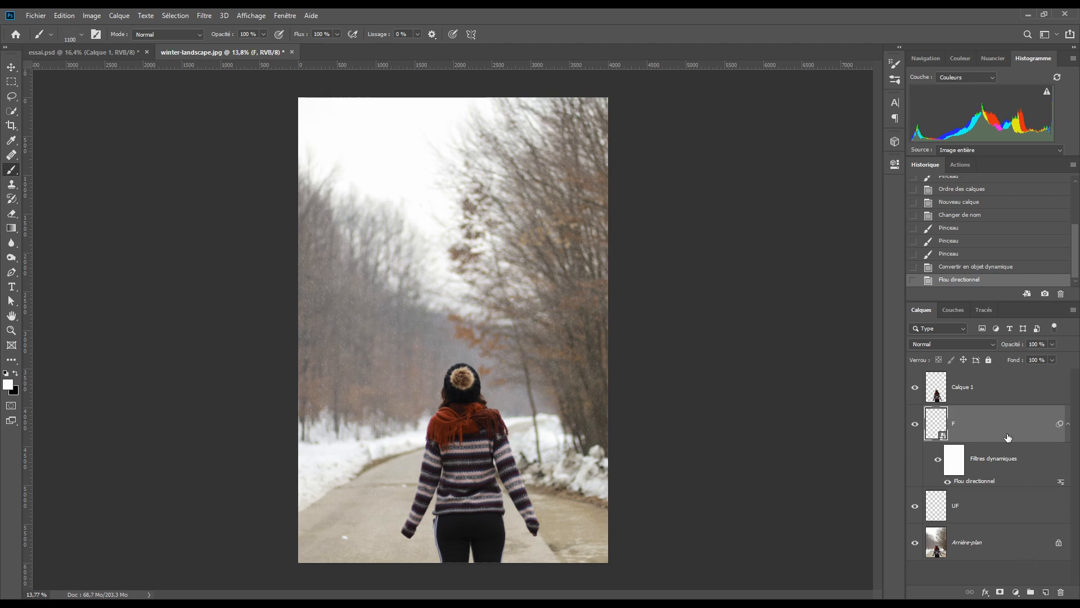
Step: Create a new layer directly above Calque 1 and name it M
left_click(989, 387)
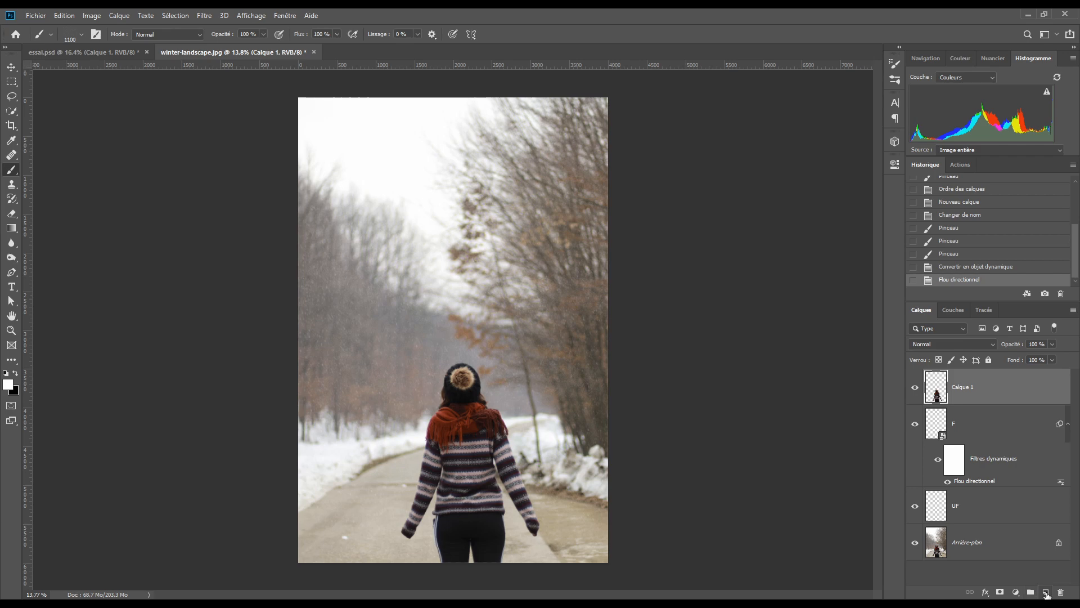
left_click(1047, 592)
double_click(966, 387)
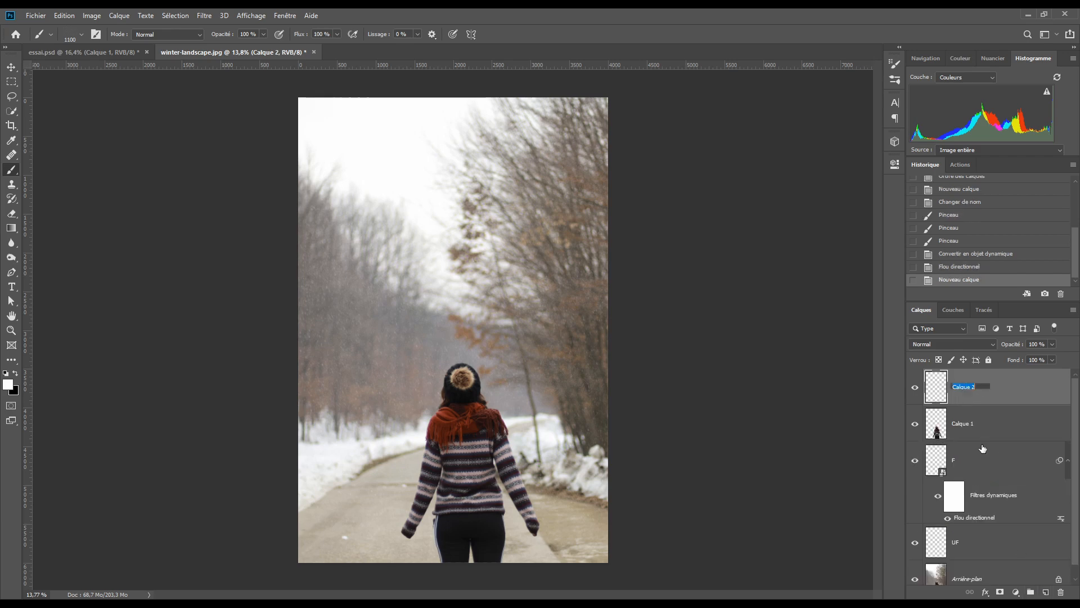
type("M")
key("Return")
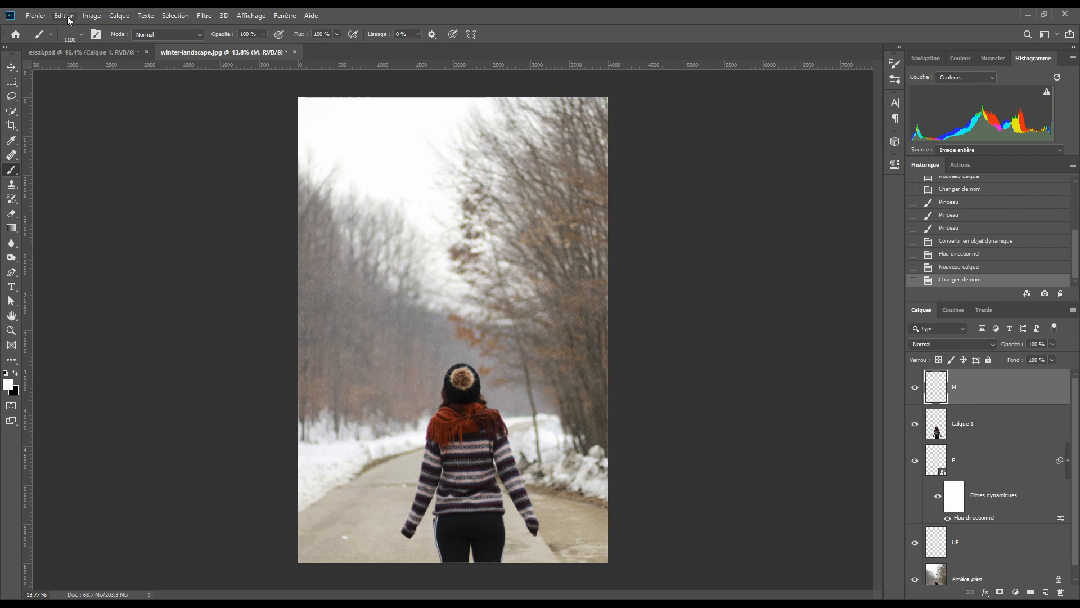
Step: Paint snow across the photo on layer M with the Photo Serge: Snow Medium 01 brush at 1100 px
left_click(80, 34)
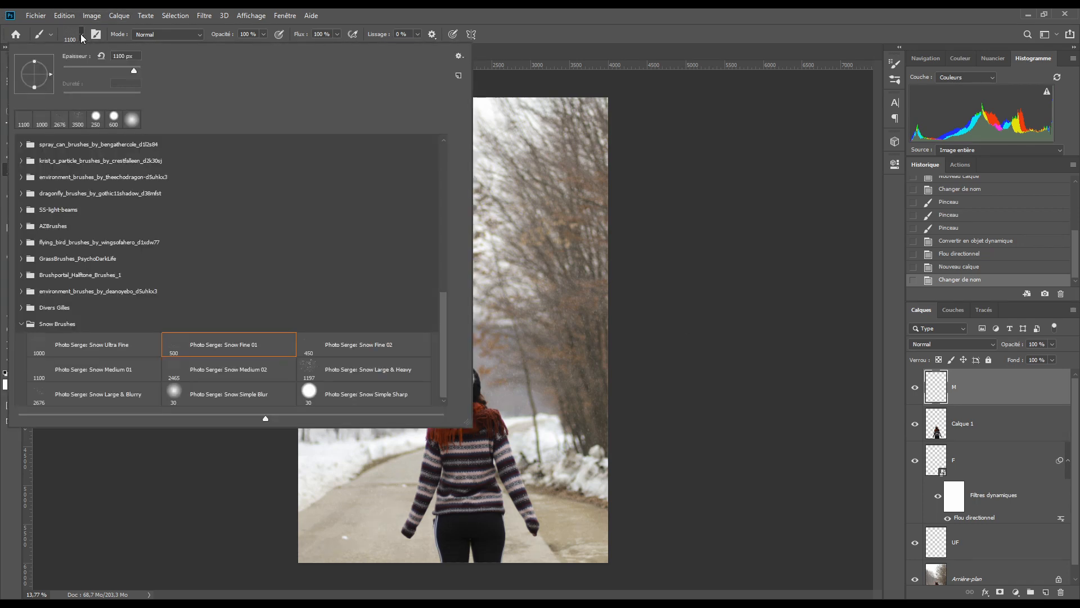
left_click(105, 371)
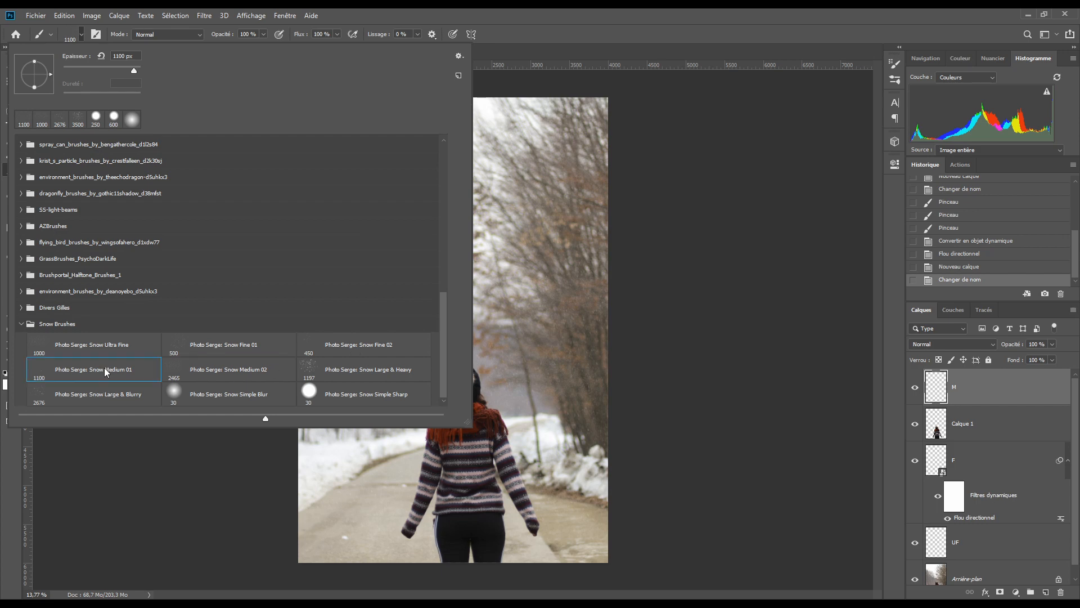
left_click(427, 8)
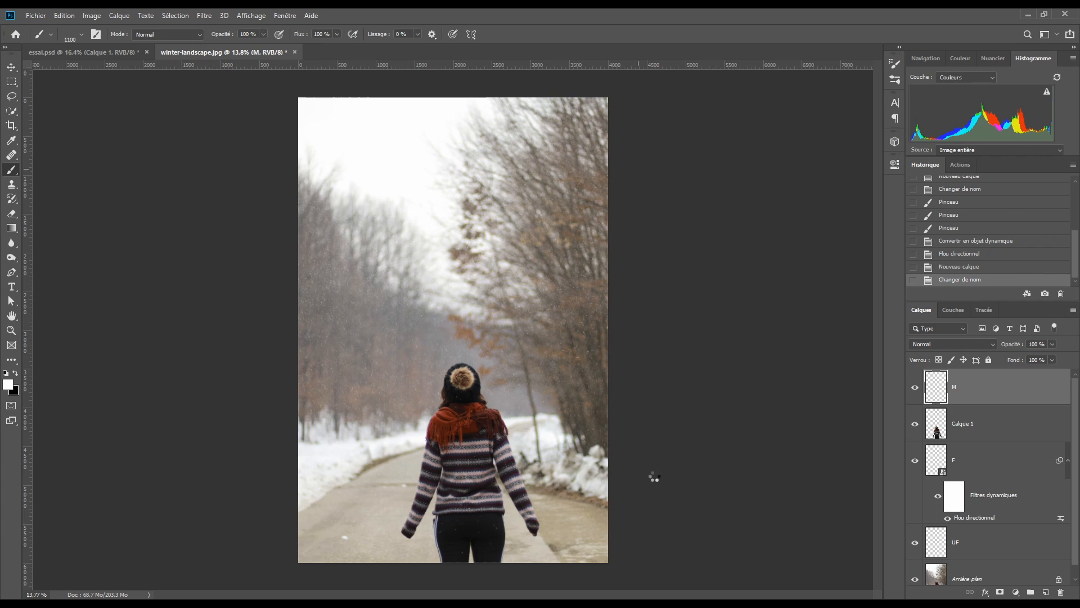
left_click(494, 547)
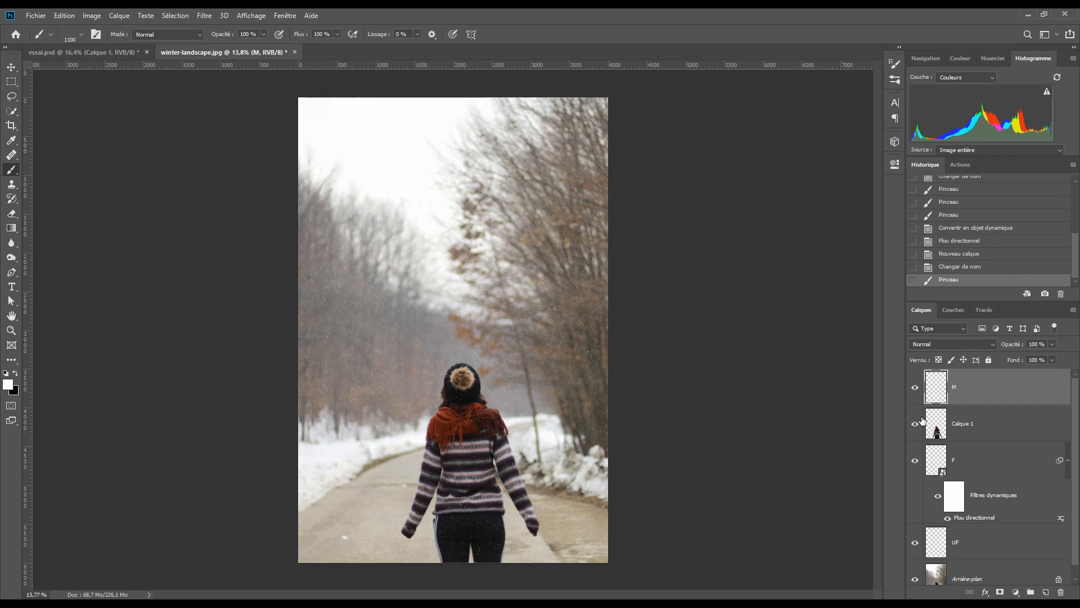
Step: Convert layer M to a smart object and apply a directional blur with an angle of -77°
right_click(1012, 388)
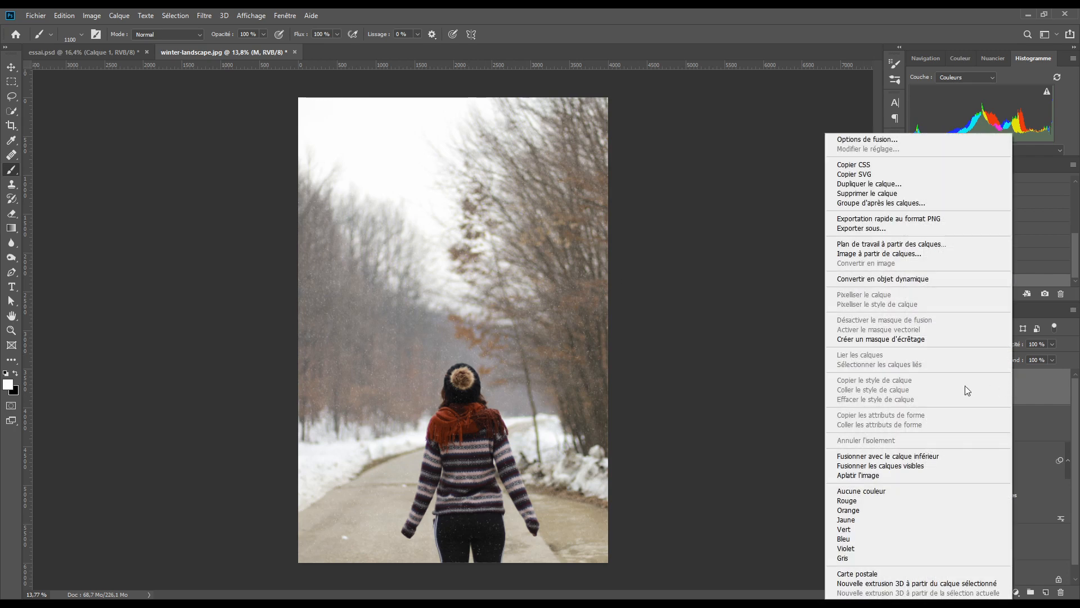
left_click(886, 280)
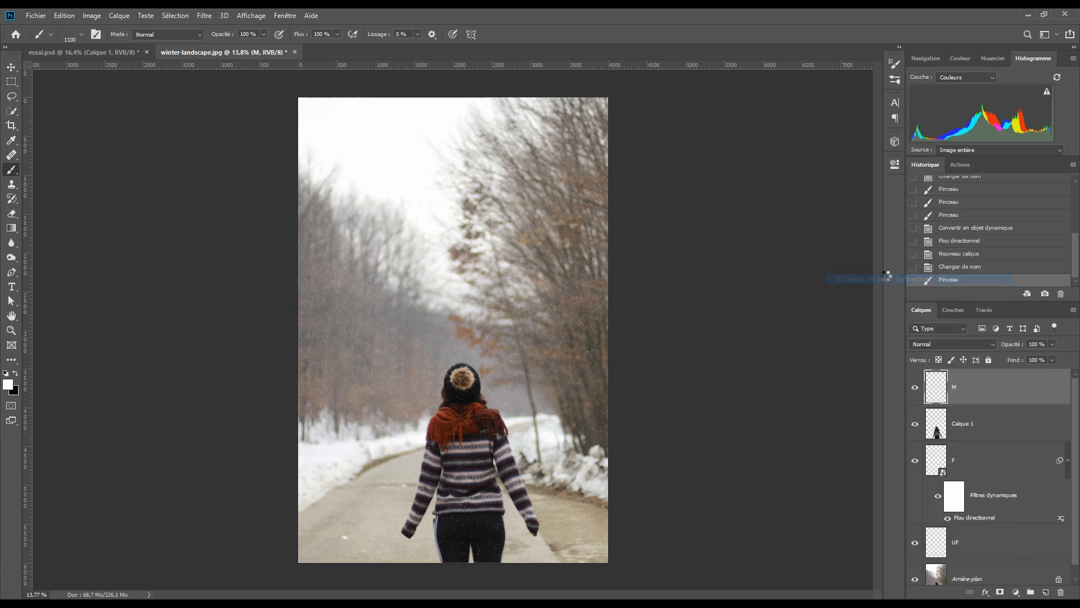
left_click(204, 16)
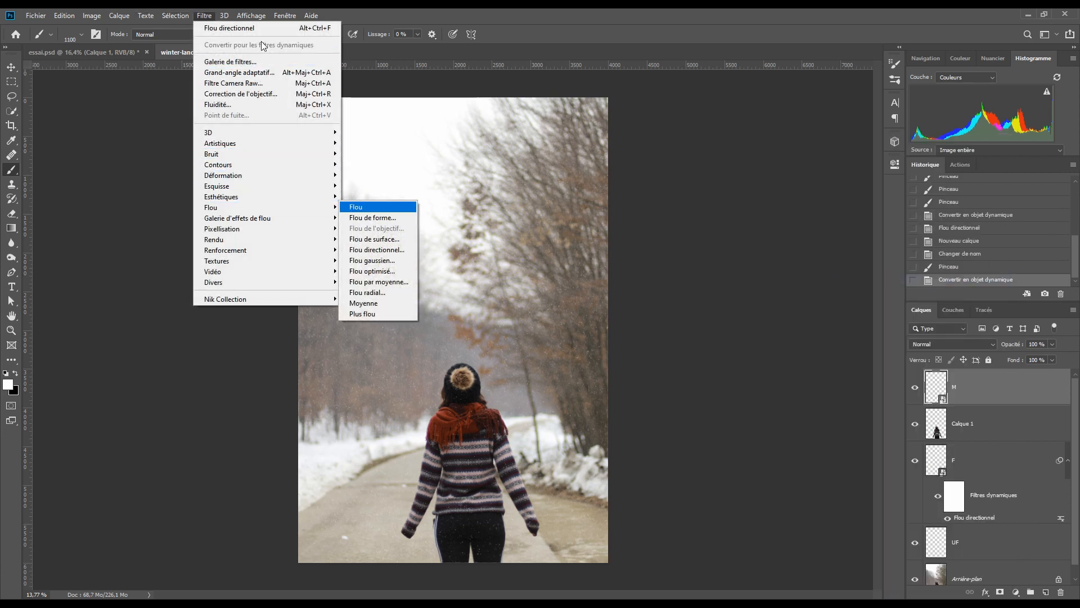
left_click(238, 30)
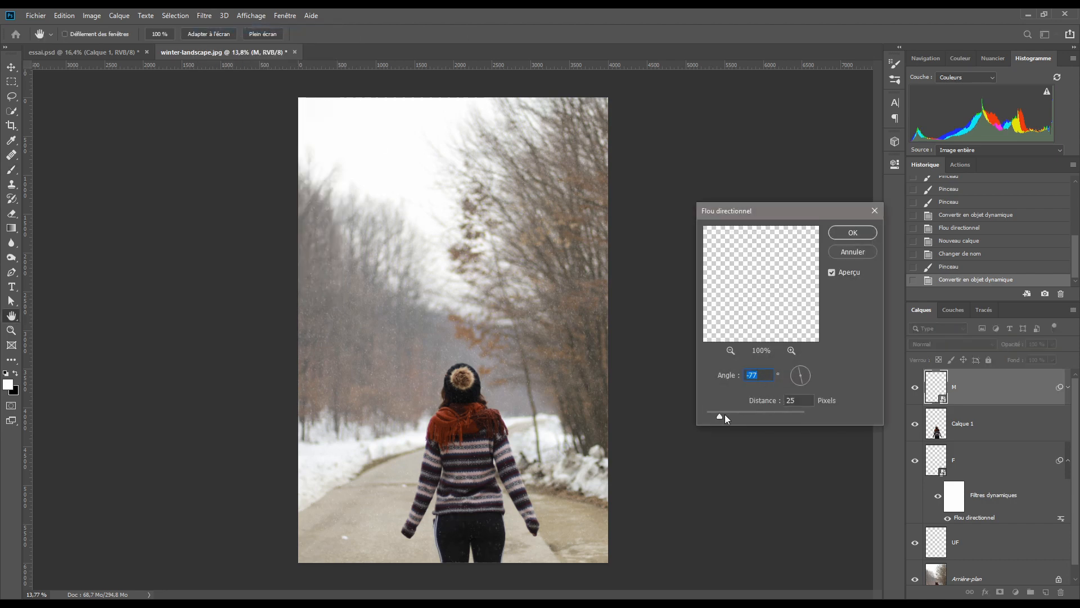
left_click(852, 232)
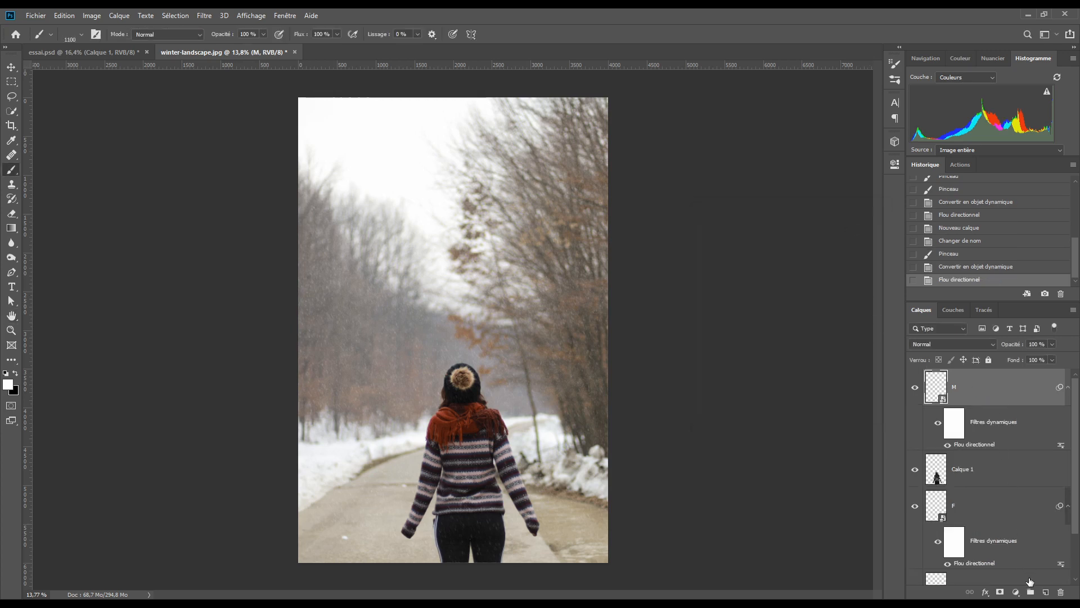
Step: Create a new layer named M2 above M and choose the Photo Serge: Snow Medium 02 brush
left_click(1046, 592)
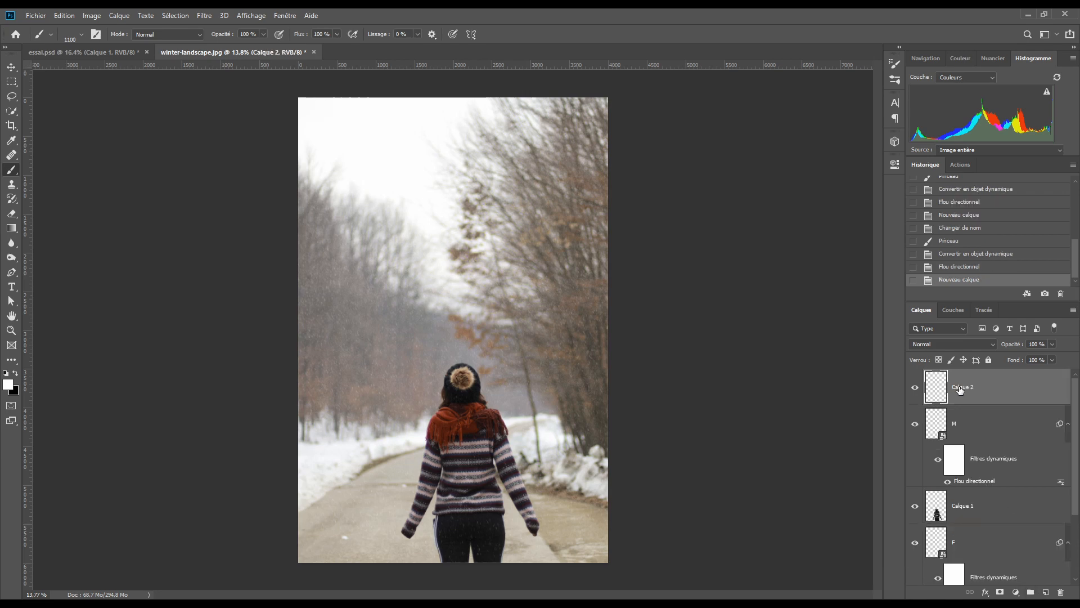
double_click(962, 388)
type("M2")
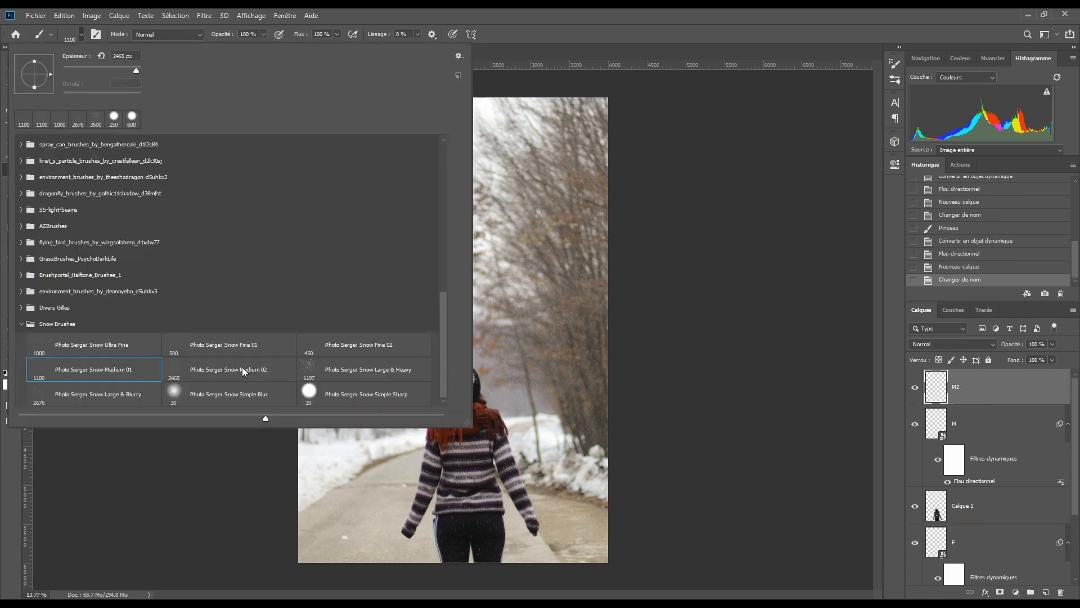
left_click(242, 367)
left_click(400, 10)
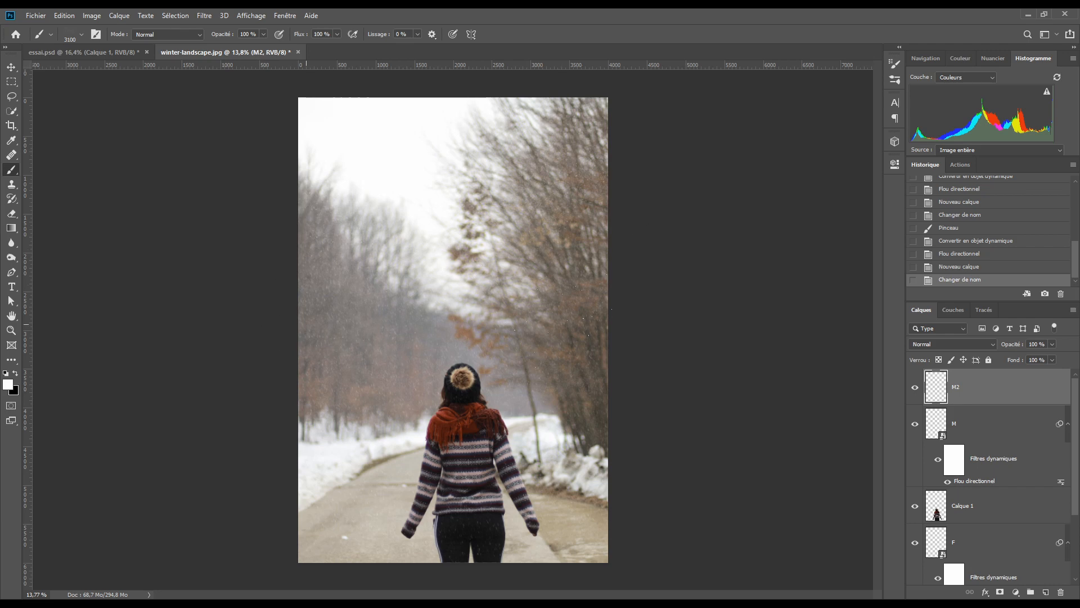
Step: Undo a trial 3100 px snow stroke on layer M2 and repaint the snow with the brush enlarged to 4600 px
left_click(345, 318)
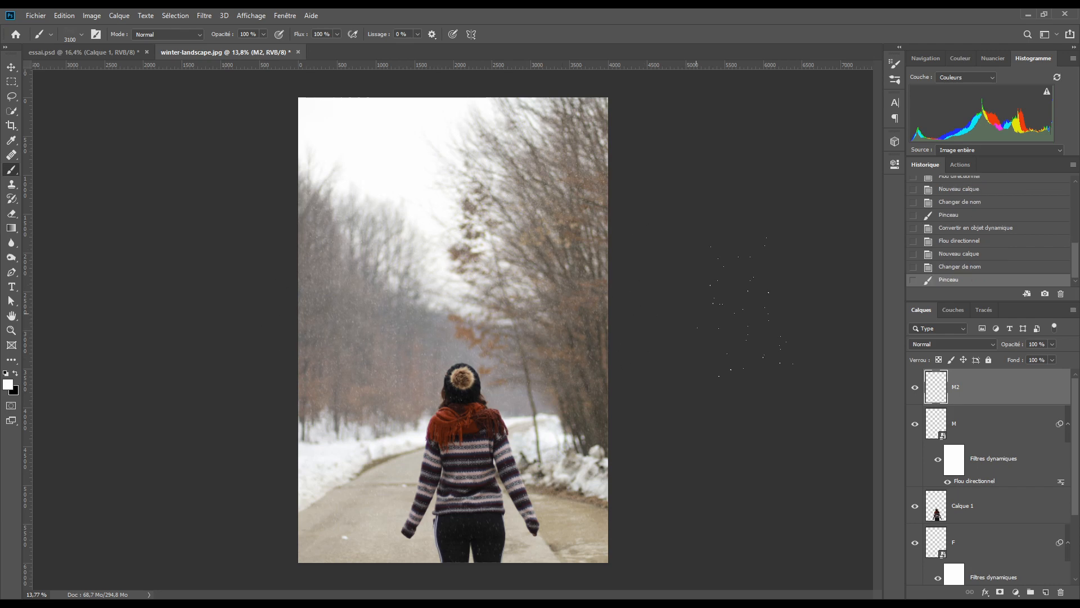
left_click(958, 266)
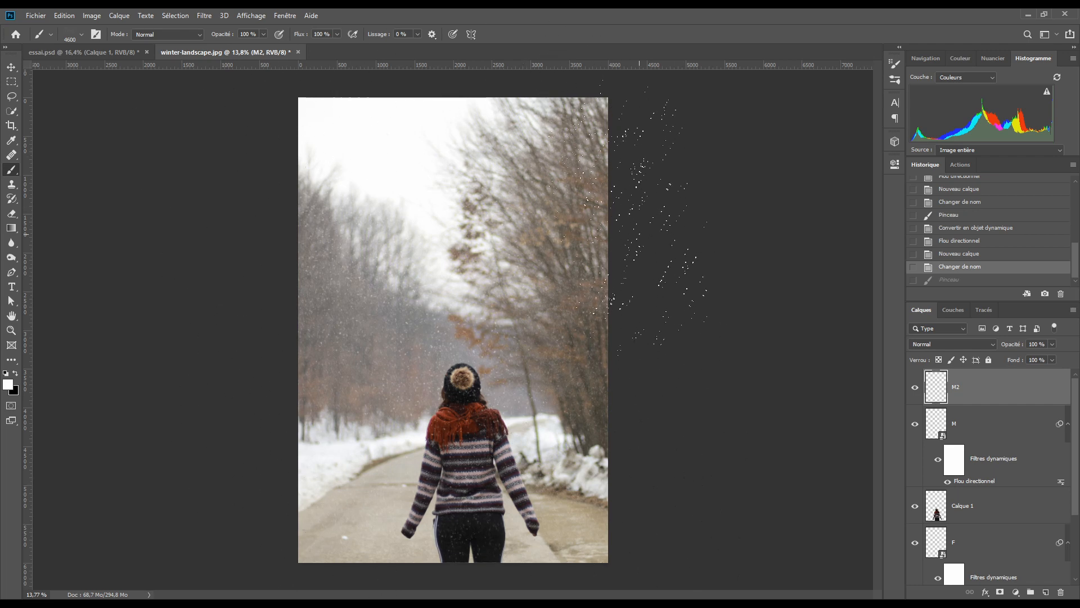
key("ctrl+shift+z")
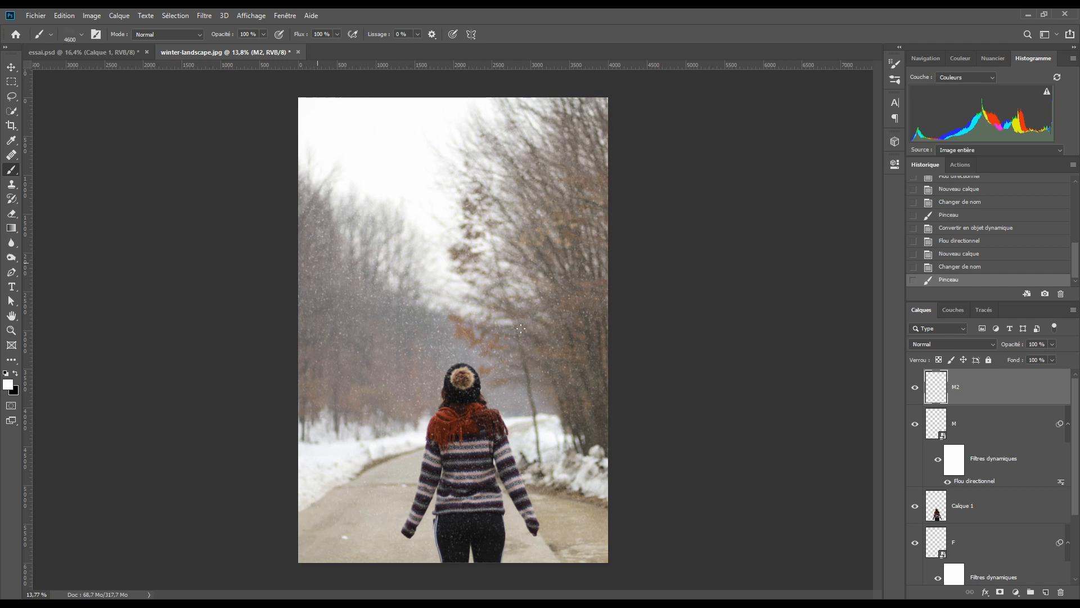
left_click(634, 565)
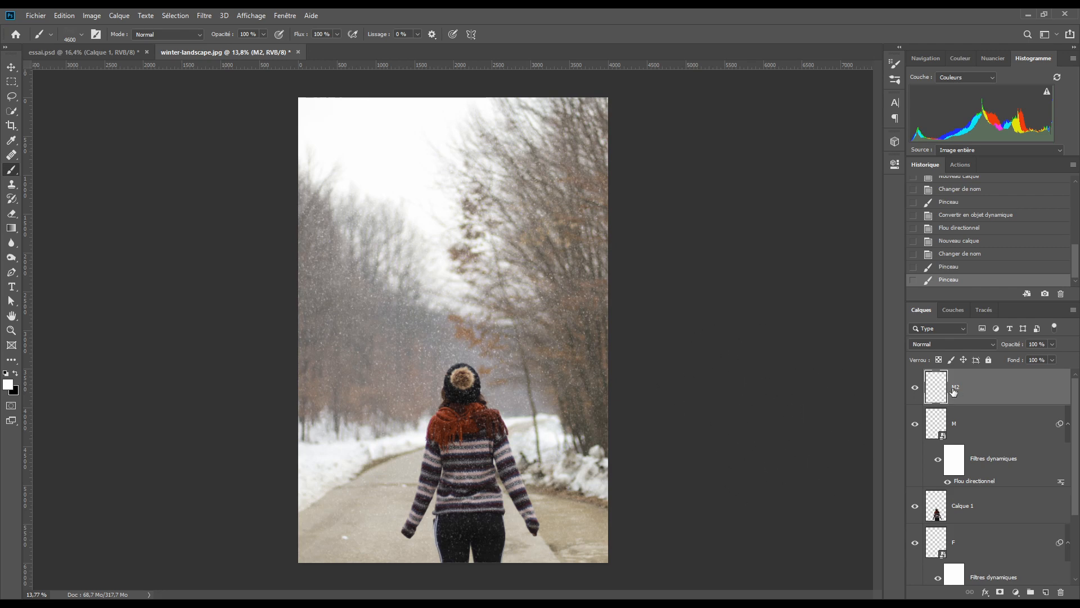
Step: Convert layer M2 to a smart object and apply a directional blur with angle -77° and distance 42 pixels
right_click(1001, 381)
left_click(878, 279)
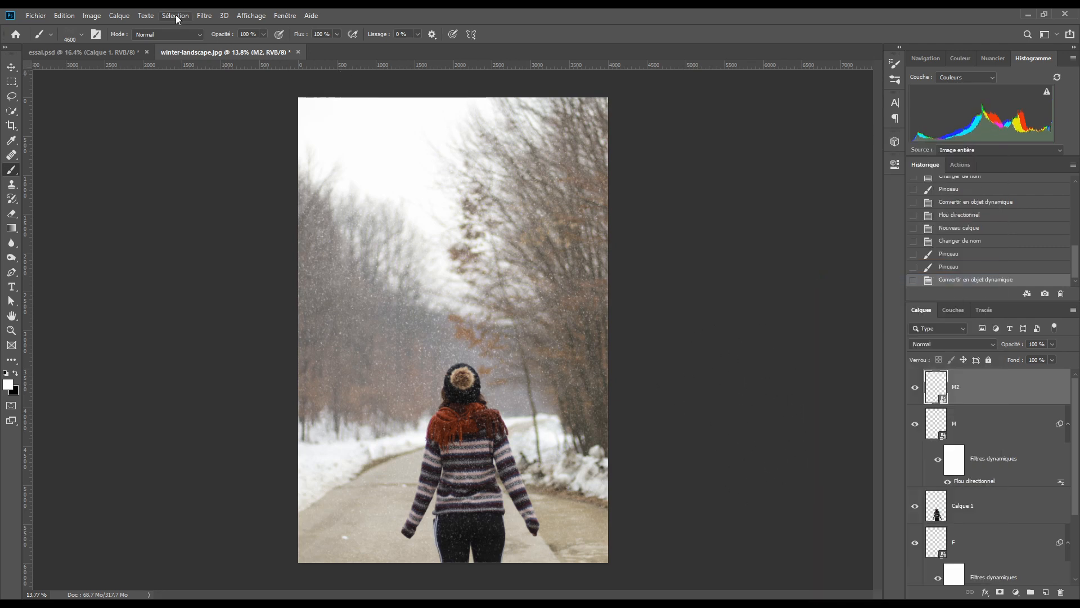
left_click(204, 15)
left_click(213, 28)
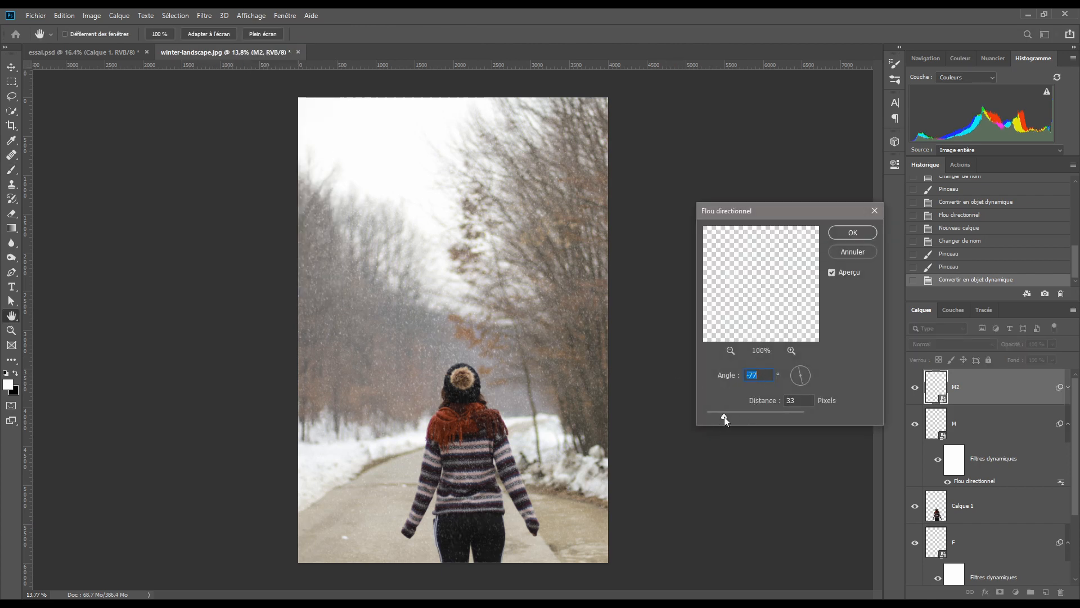
left_click_drag(727, 415, 728, 415)
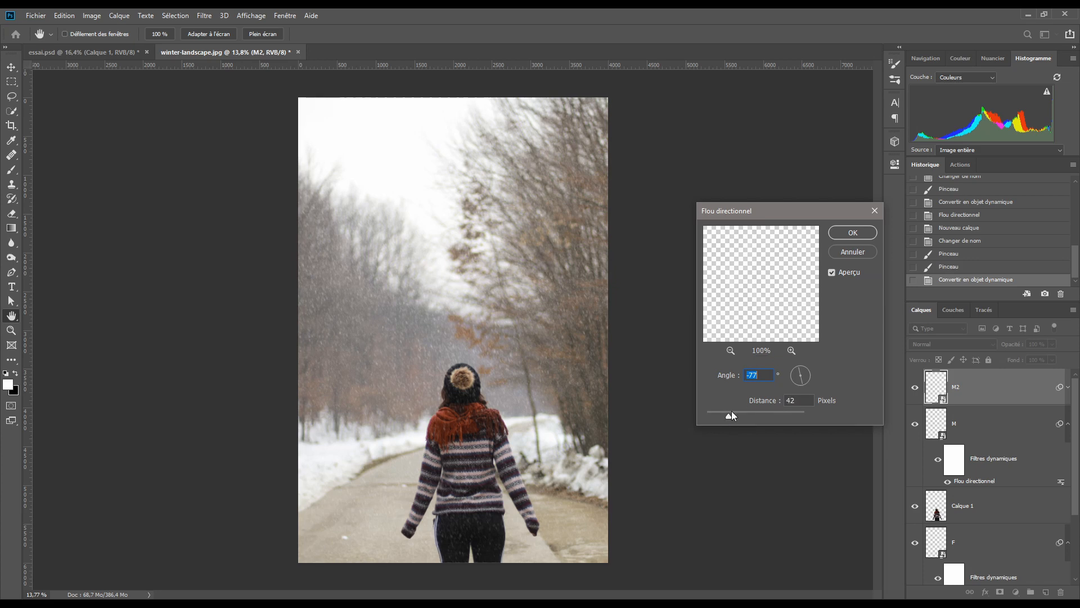
left_click(853, 232)
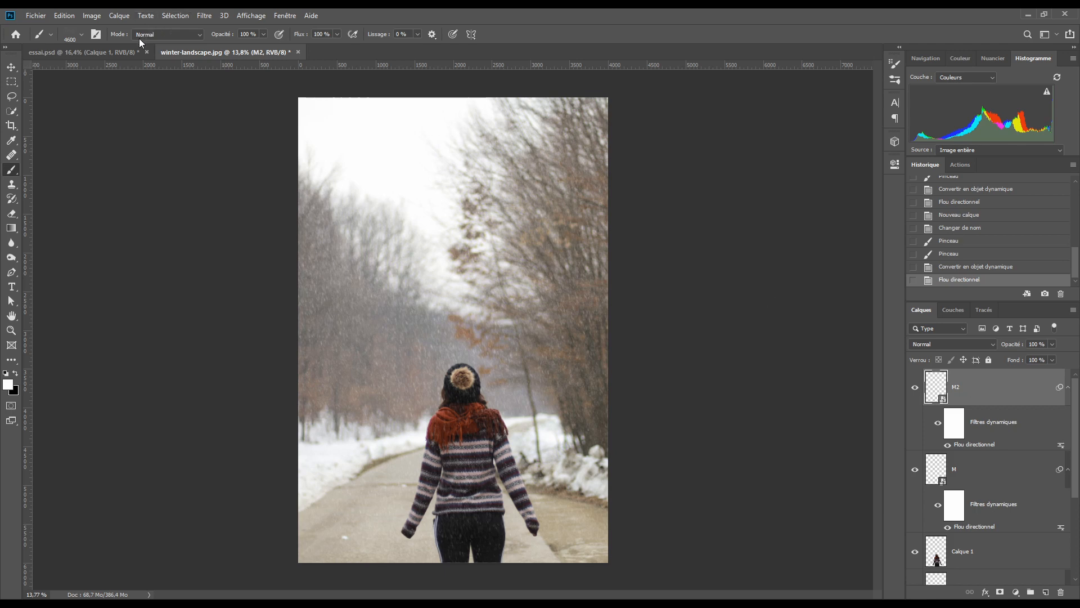
Step: Create a new layer named LH above M2 and choose the Photo Serge: Snow Large & Heavy brush
left_click(1045, 592)
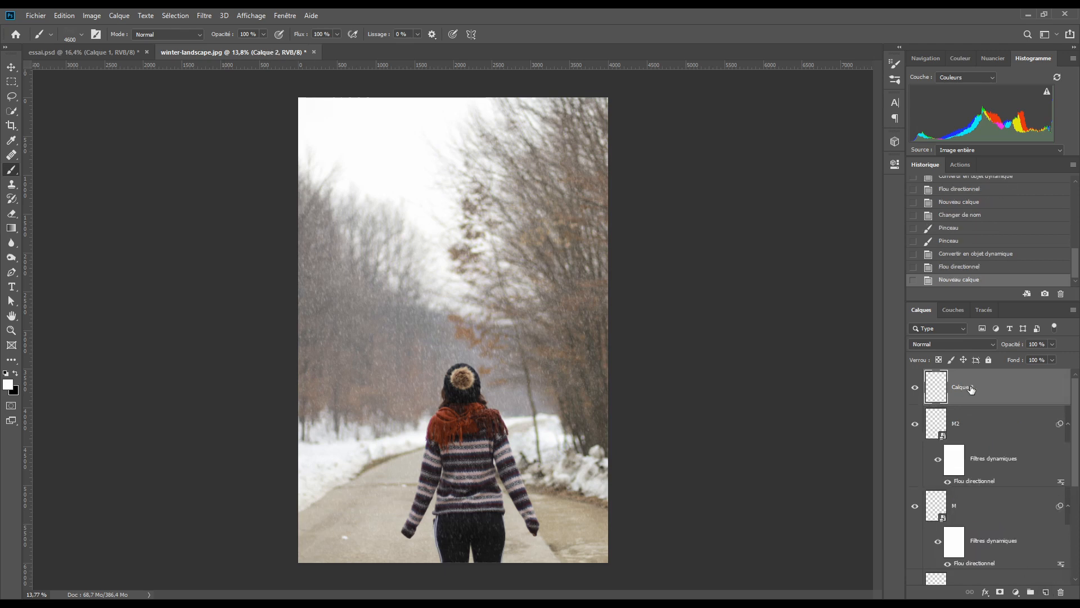
left_click(82, 35)
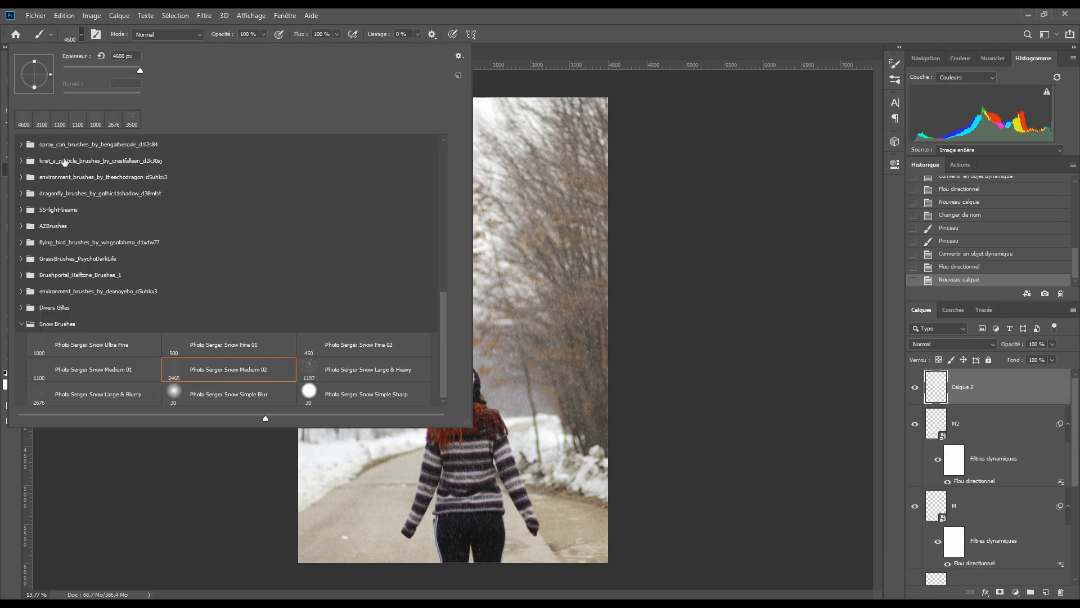
left_click(366, 372)
left_click(371, 9)
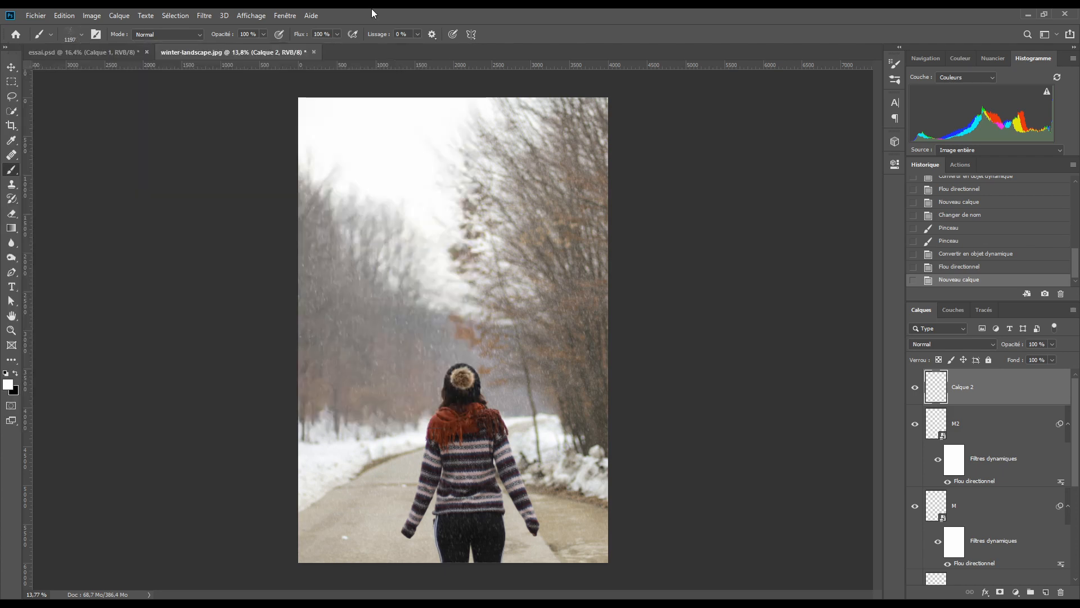
double_click(962, 387)
type("LH")
key("Return")
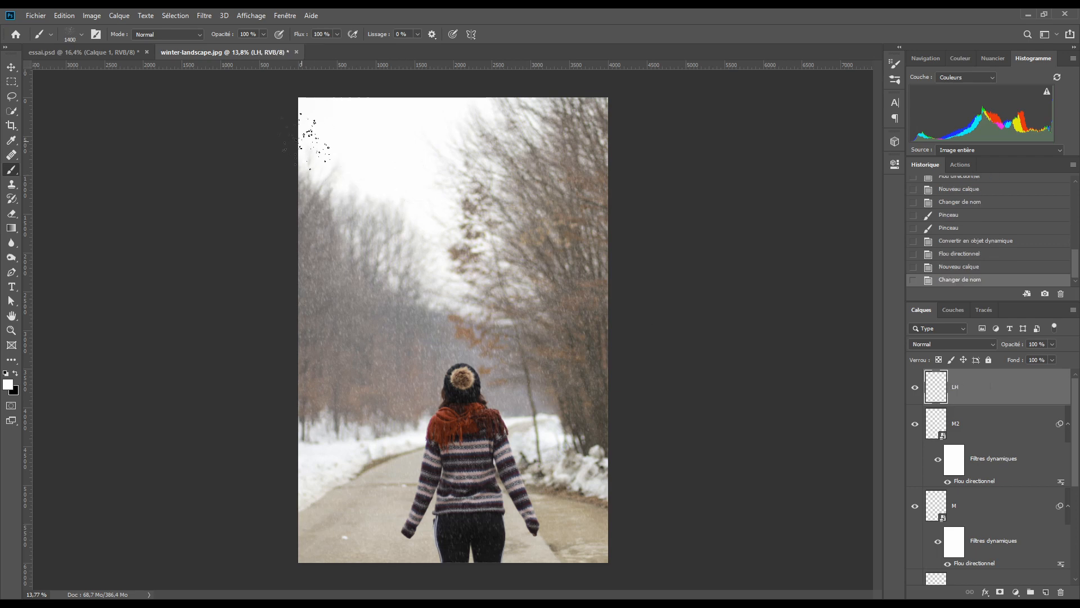
Step: Try painting snow across the photo on layer LH with the brush enlarged to 2000 px, and undo the stroke
key("bracketright")
key("bracketright")
key("bracketright")
key("bracketright")
key("bracketright")
key("bracketright")
key("bracketright")
key("bracketright")
key("bracketright")
mouse_move(725, 216)
left_mouse_down()
mouse_move(234, 258)
mouse_move(670, 285)
mouse_move(402, 337)
mouse_move(189, 441)
mouse_move(133, 518)
left_mouse_up()
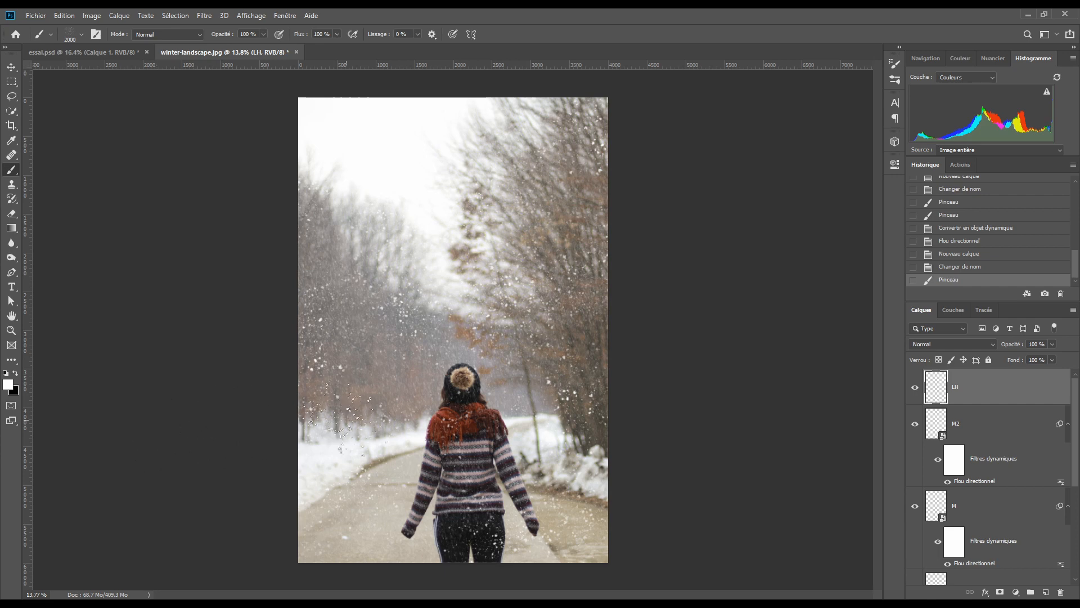
left_click(951, 268)
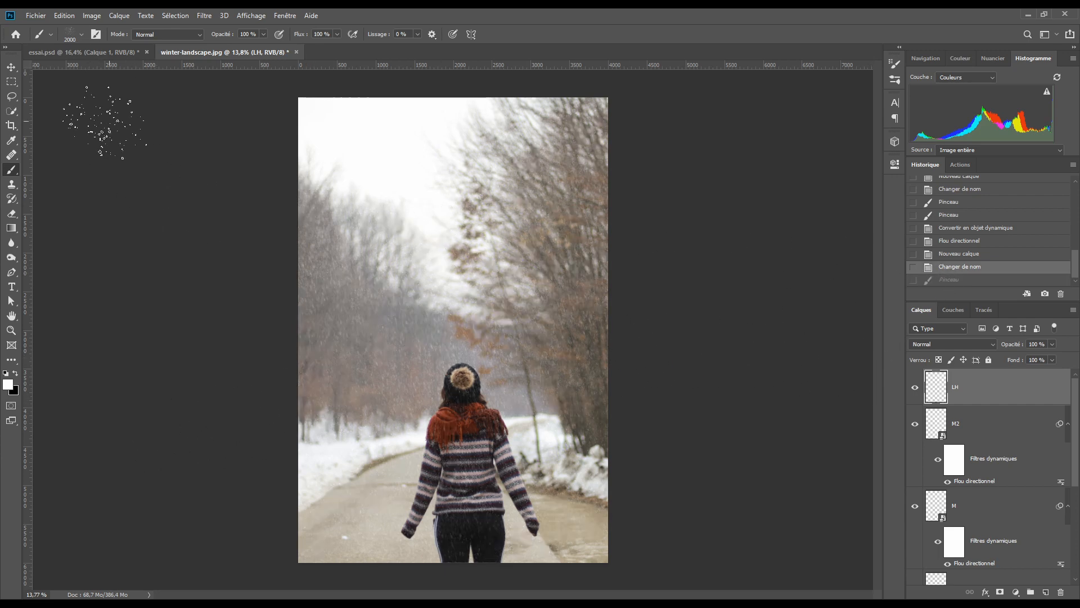
Step: Paint large, heavy snow across the whole photo on layer LH with the brush reduced to 1600 px
key("bracketleft")
key("bracketleft")
key("bracketleft")
key("bracketleft")
mouse_move(262, 124)
left_mouse_down()
mouse_move(749, 128)
mouse_move(207, 160)
mouse_move(600, 178)
mouse_move(670, 224)
mouse_move(229, 325)
mouse_move(585, 315)
mouse_move(619, 355)
mouse_move(434, 427)
mouse_move(234, 453)
mouse_move(286, 514)
mouse_move(650, 529)
left_mouse_up()
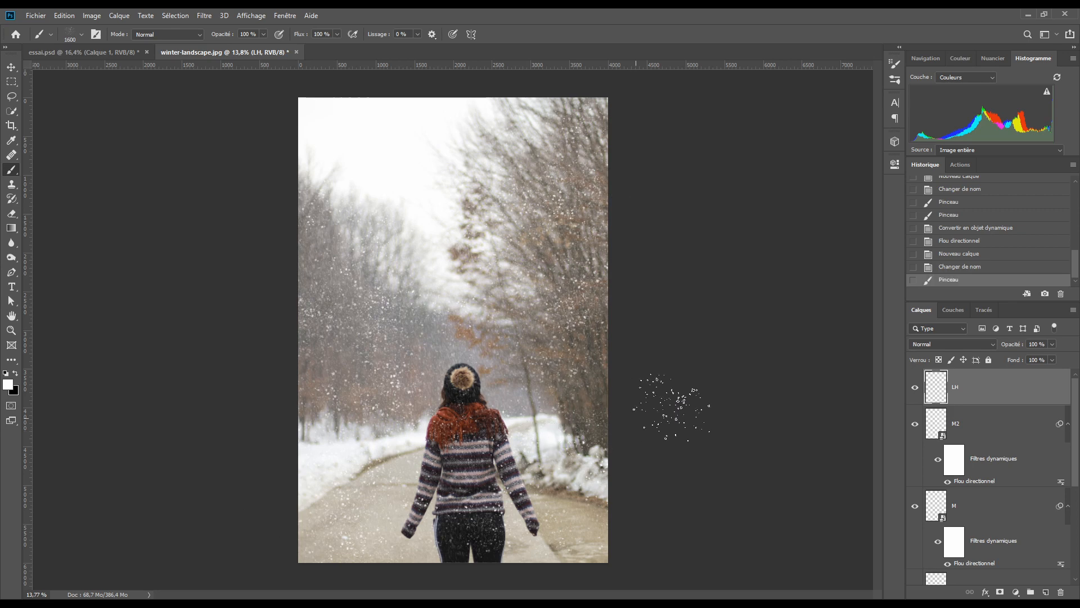
left_click(485, 551)
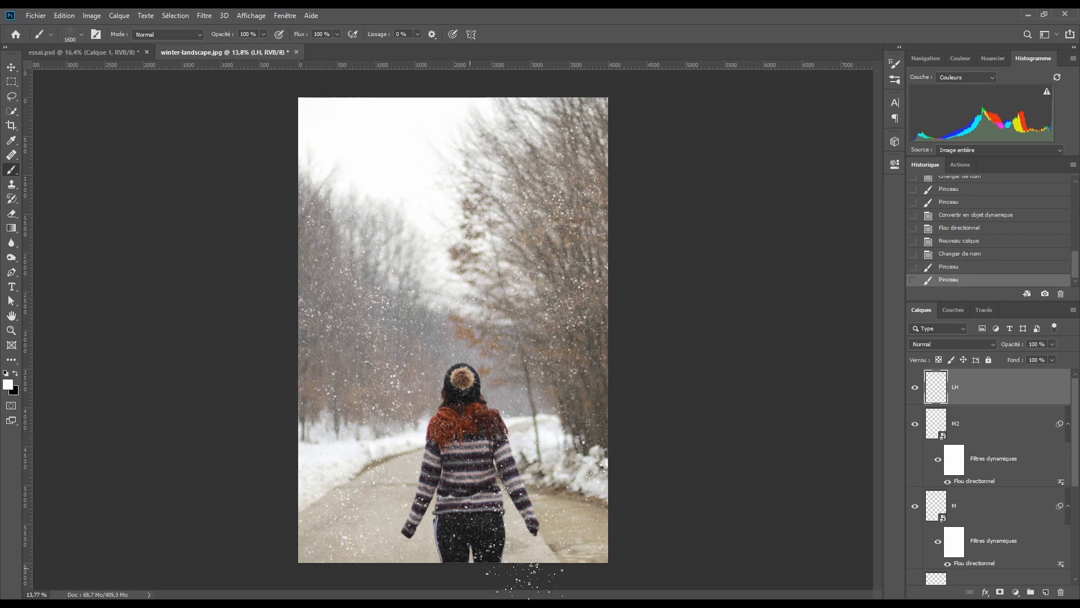
left_click(585, 555)
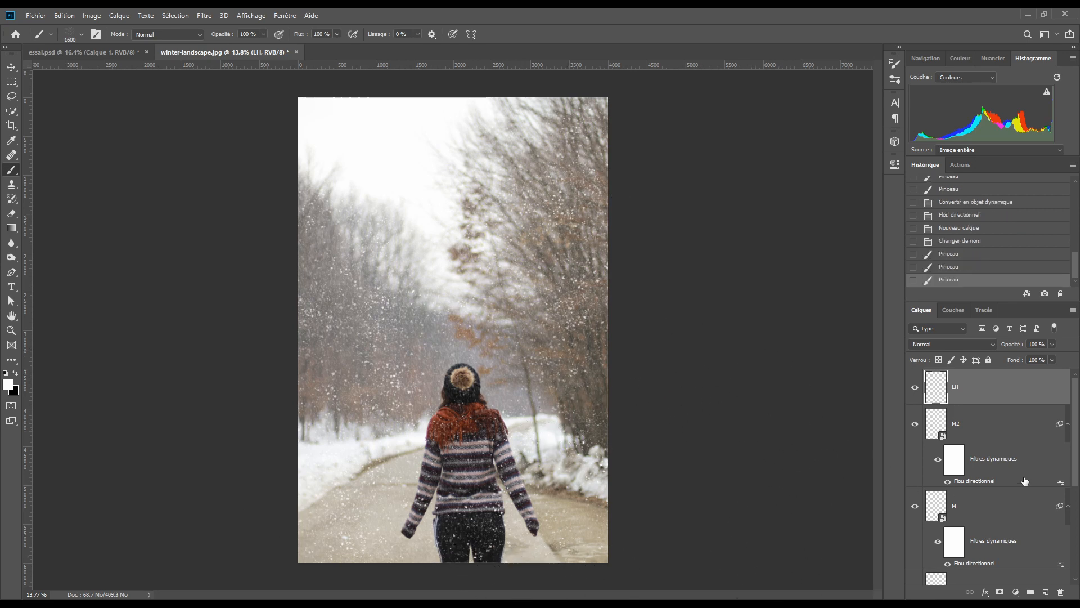
Step: Convert layer LH to a smart object and open the directional blur filter for it
right_click(991, 387)
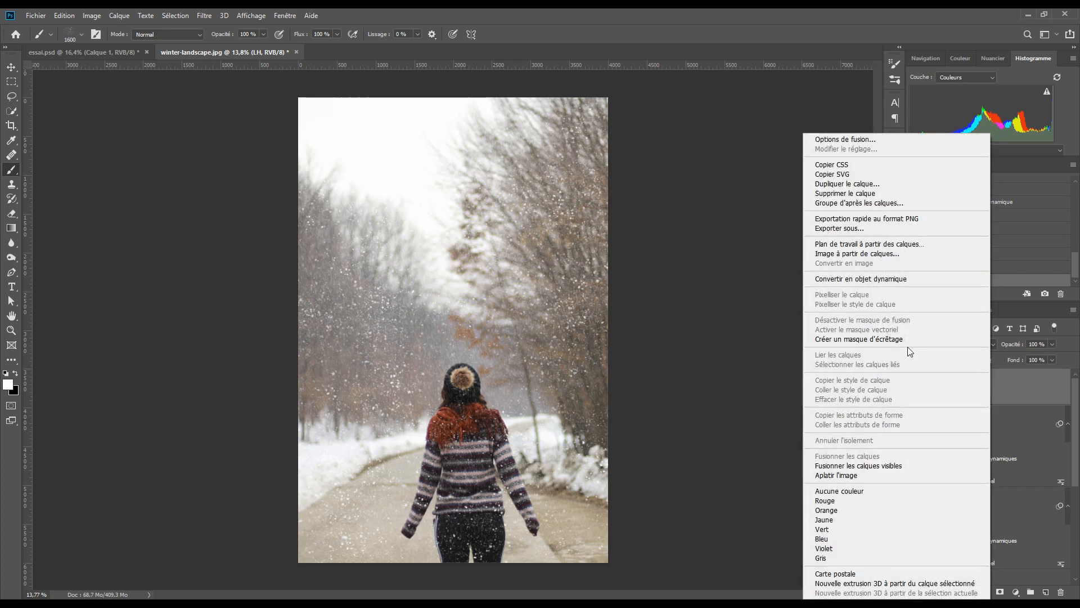
left_click(866, 278)
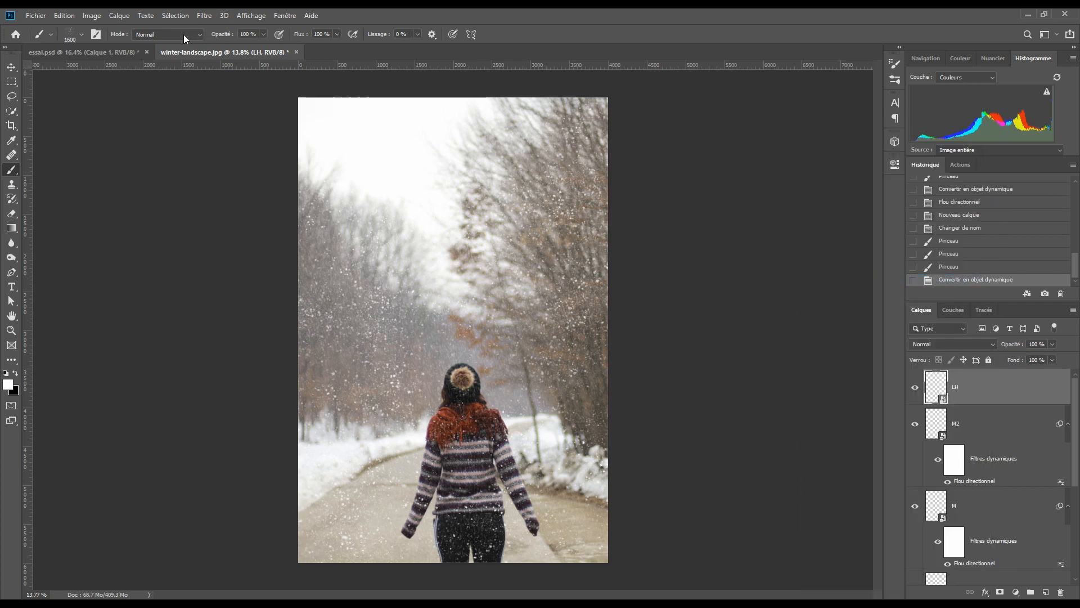
left_click(204, 16)
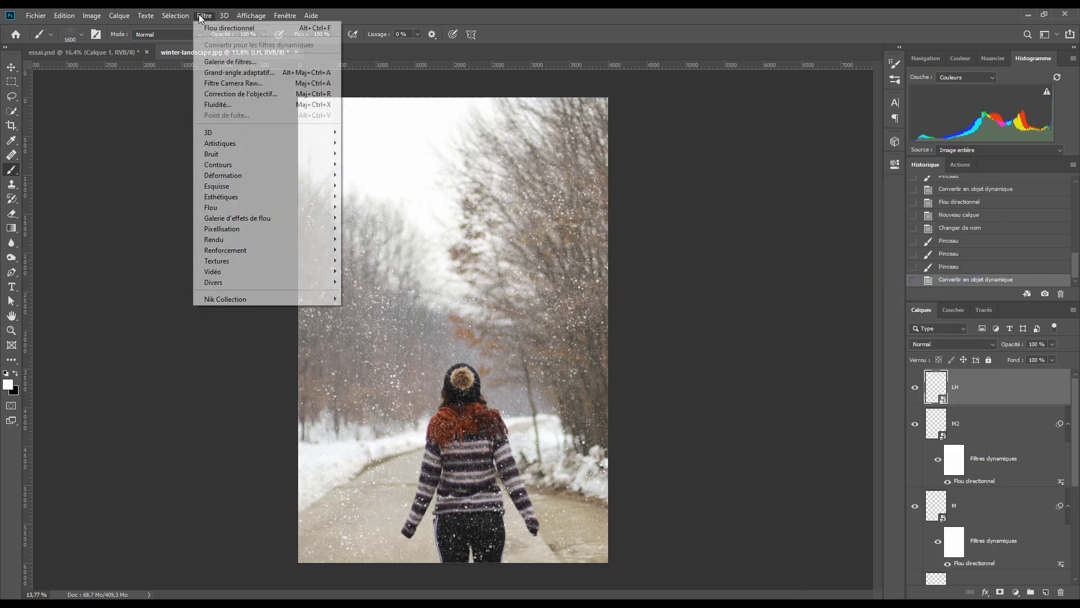
left_click(315, 27)
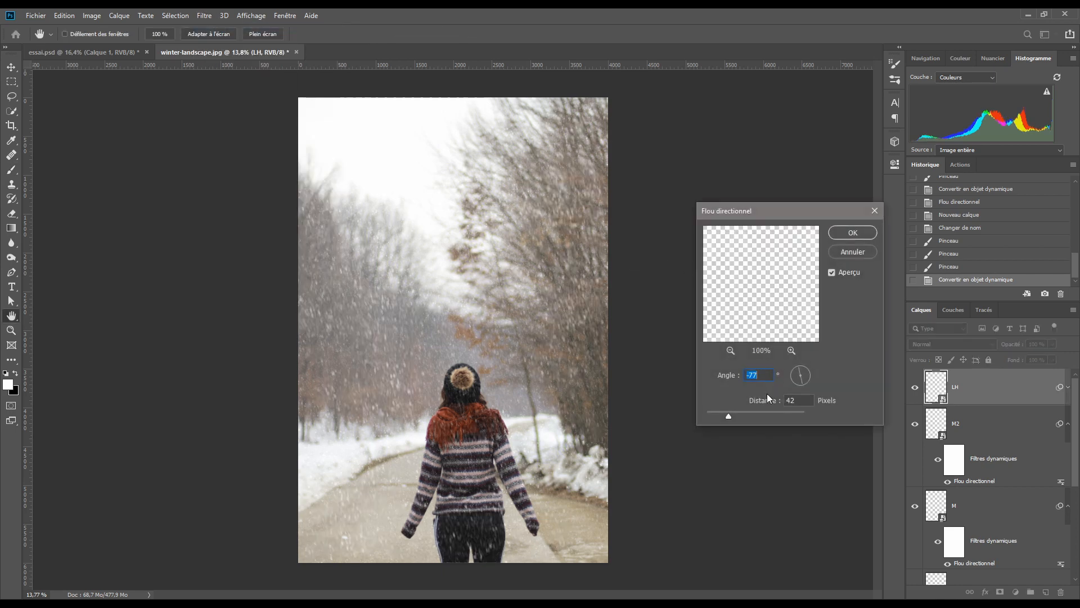
Step: Apply the directional blur to LH with angle 86° and distance 57 pixels, and lower the layer's opacity to 83%
left_click_drag(728, 414, 734, 414)
key("Tab")
left_click(801, 383)
left_click(799, 382)
key("shift+Tab")
left_click(802, 383)
left_click_drag(801, 383, 800, 384)
left_click(853, 232)
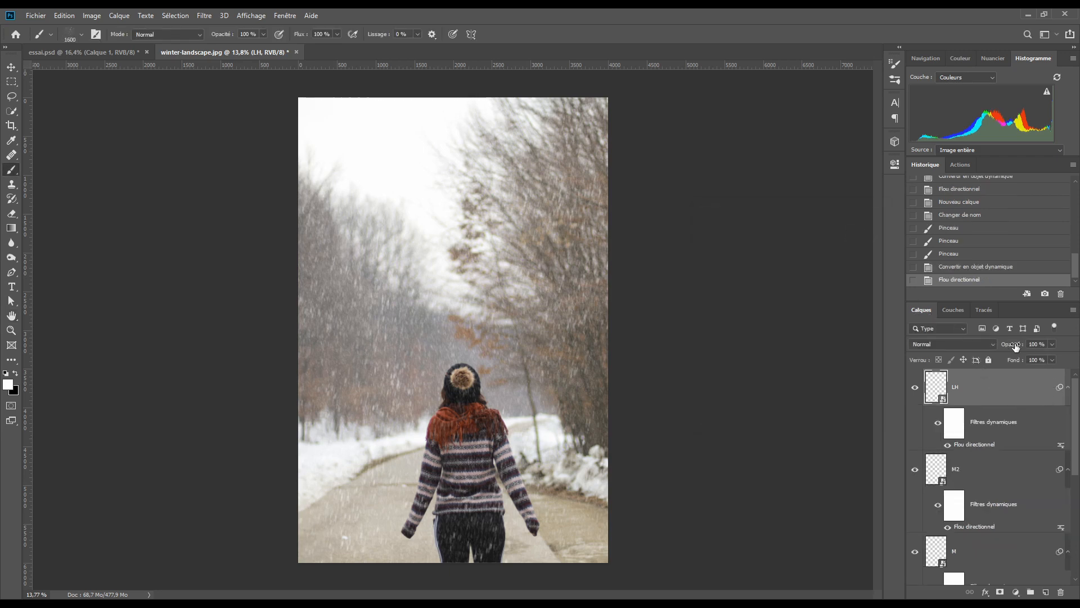
left_click_drag(1016, 347, 1006, 350)
left_click(985, 389)
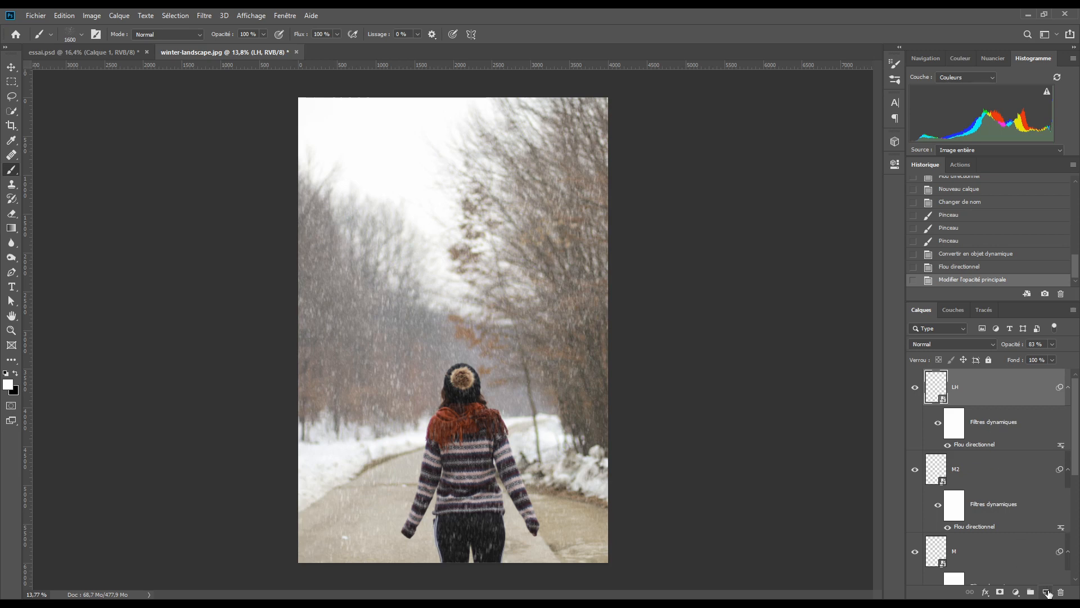
Step: Create a new layer named LB above layer LH
left_click(1046, 592)
double_click(968, 388)
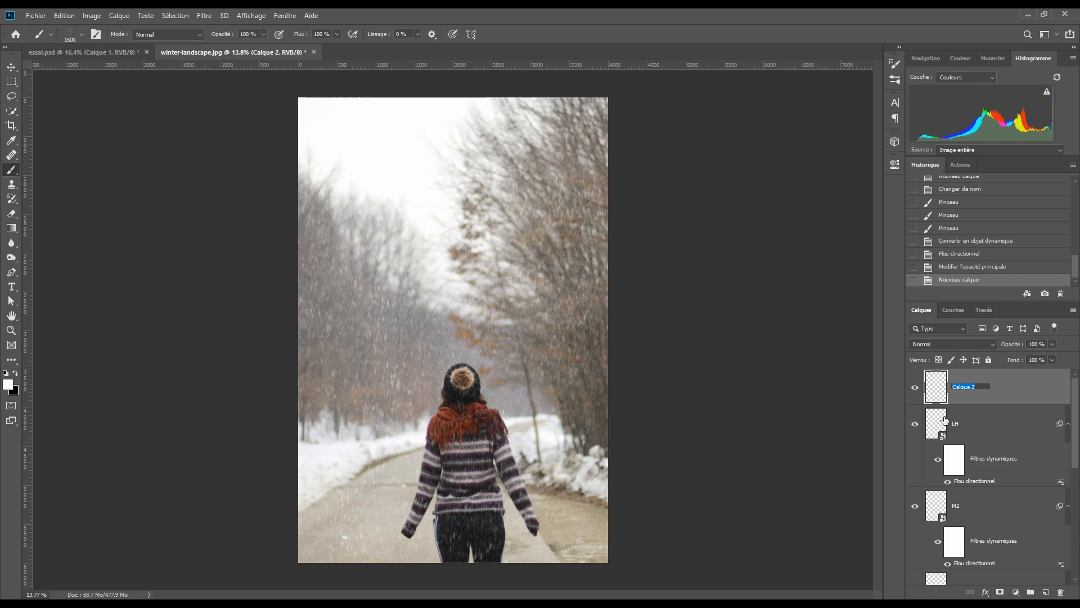
type("LB")
key("Return")
Step: Paint blurry snow on layer LB with the Photo Serge: Snow Large & Blurry brush at 3400 px
left_click(77, 38)
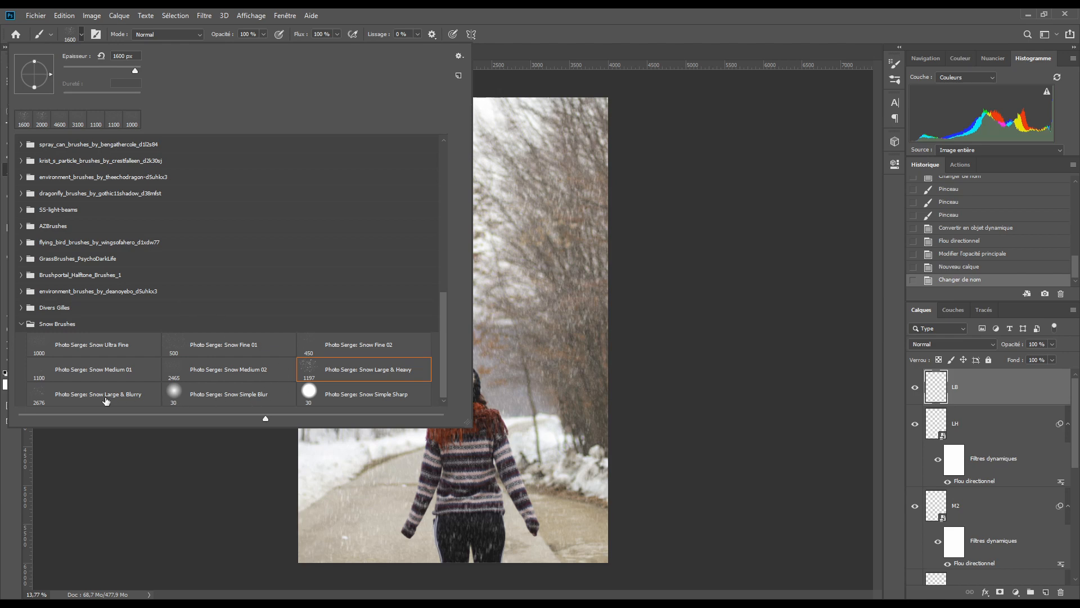
left_click(104, 393)
left_click(454, 8)
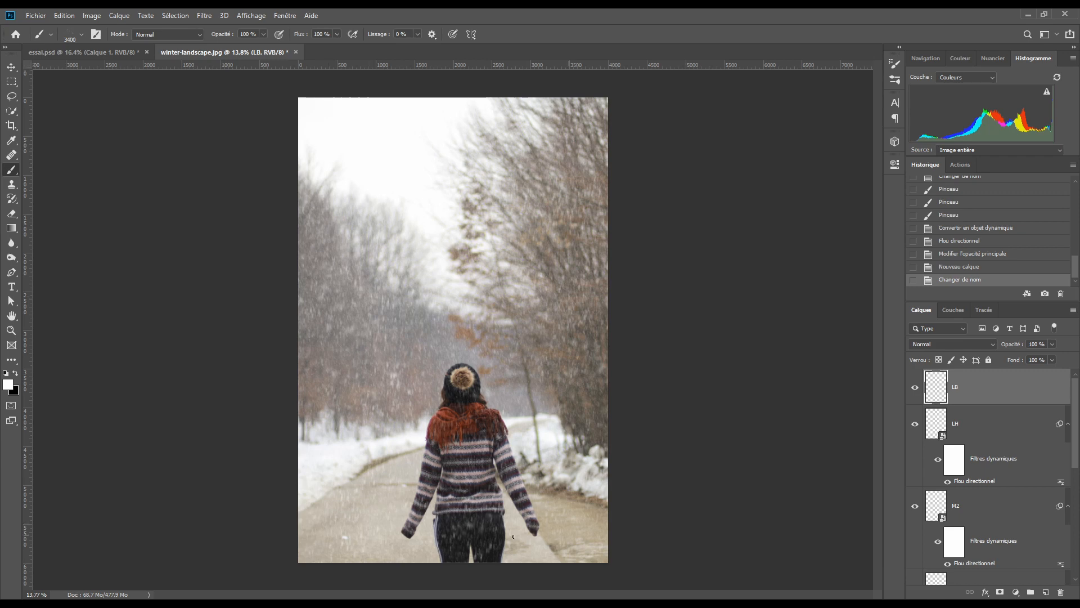
left_click(570, 414)
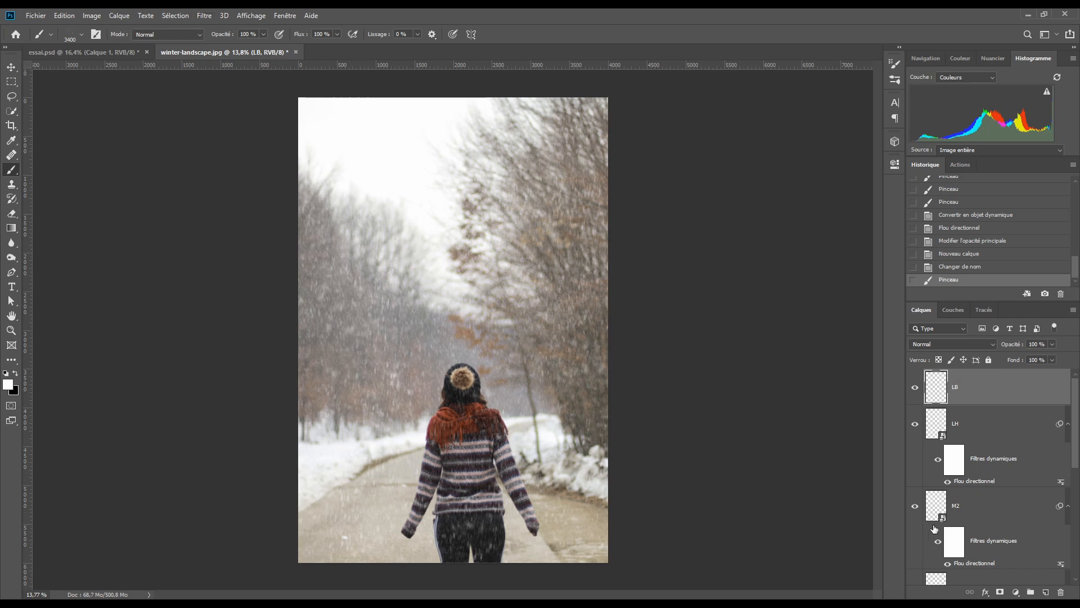
Step: Create a new layer above LB and choose the Photo Serge: Snow Simple Blur brush
left_click(1045, 591)
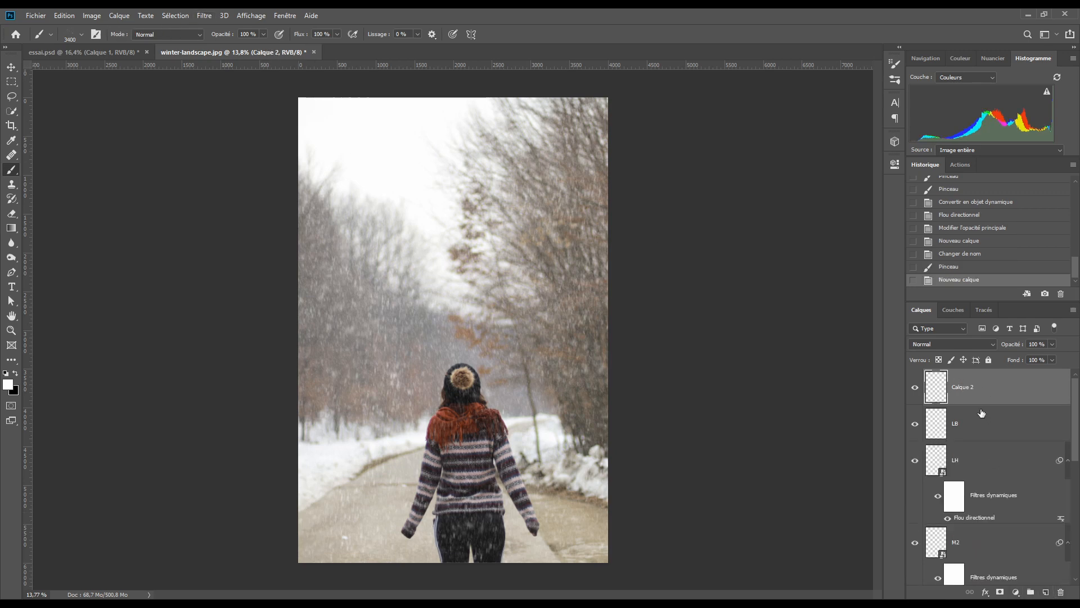
left_click(81, 35)
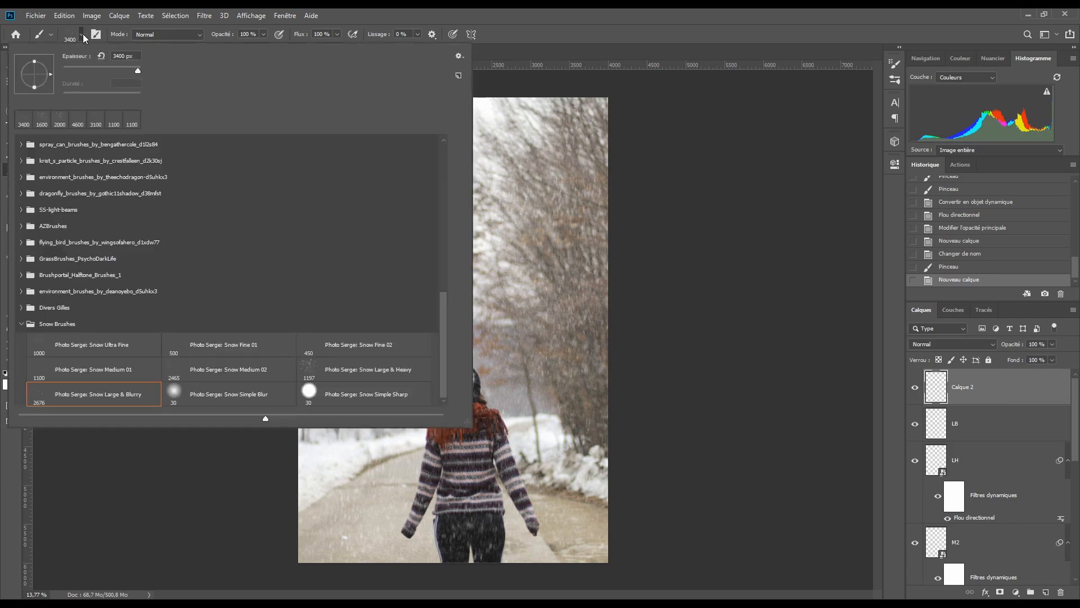
left_click(233, 393)
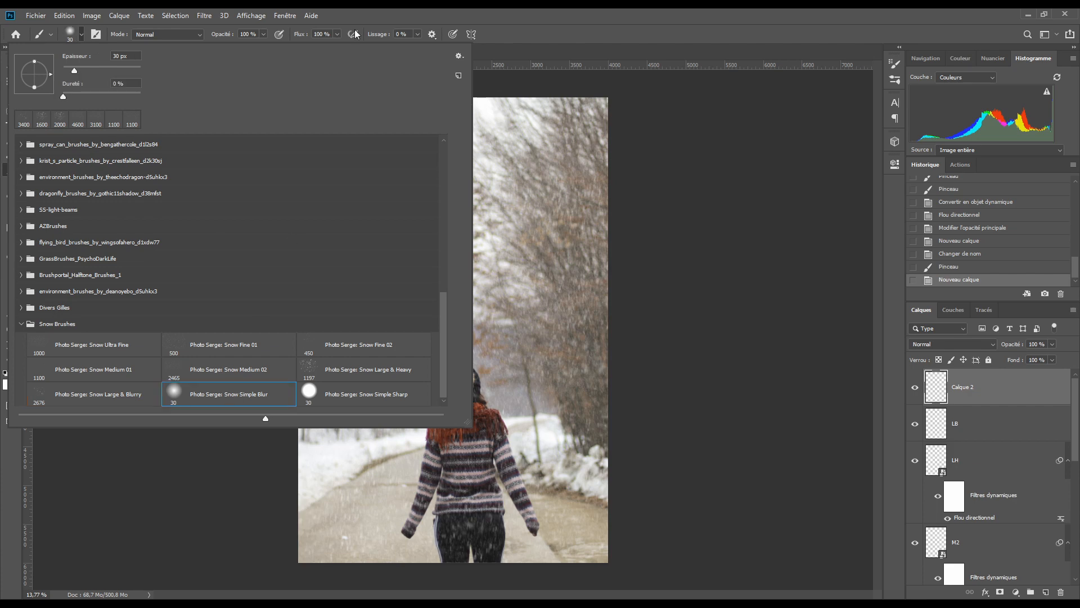
left_click(380, 11)
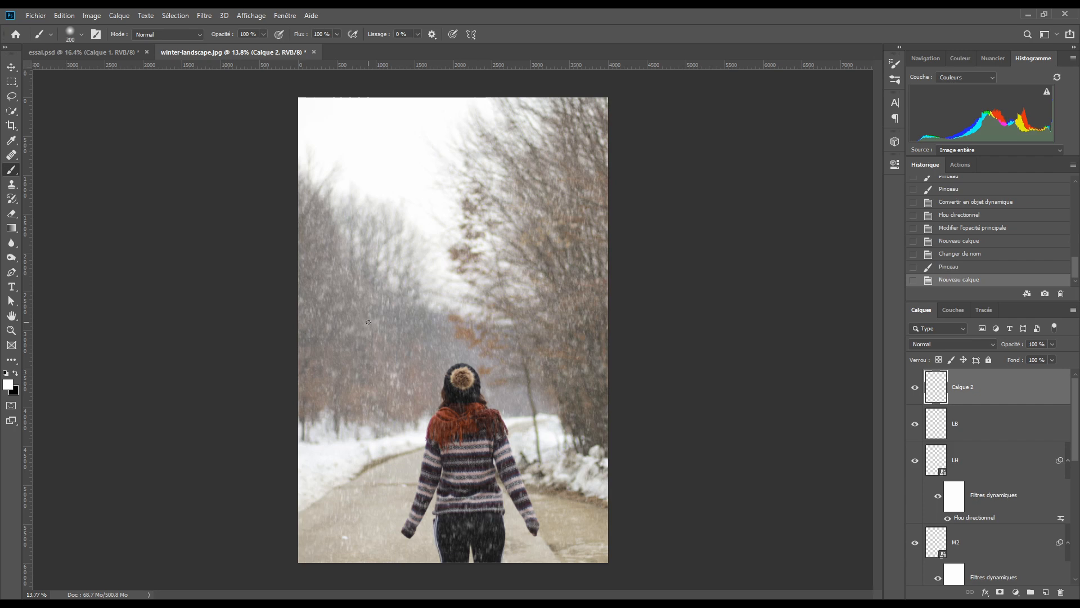
Step: Paint individual soft snowflakes over the trees and around the woman, enlarging the brush from 200 to 400 px
mouse_move(368, 322)
left_mouse_down()
mouse_move(349, 301)
mouse_move(431, 334)
mouse_move(367, 414)
left_mouse_up()
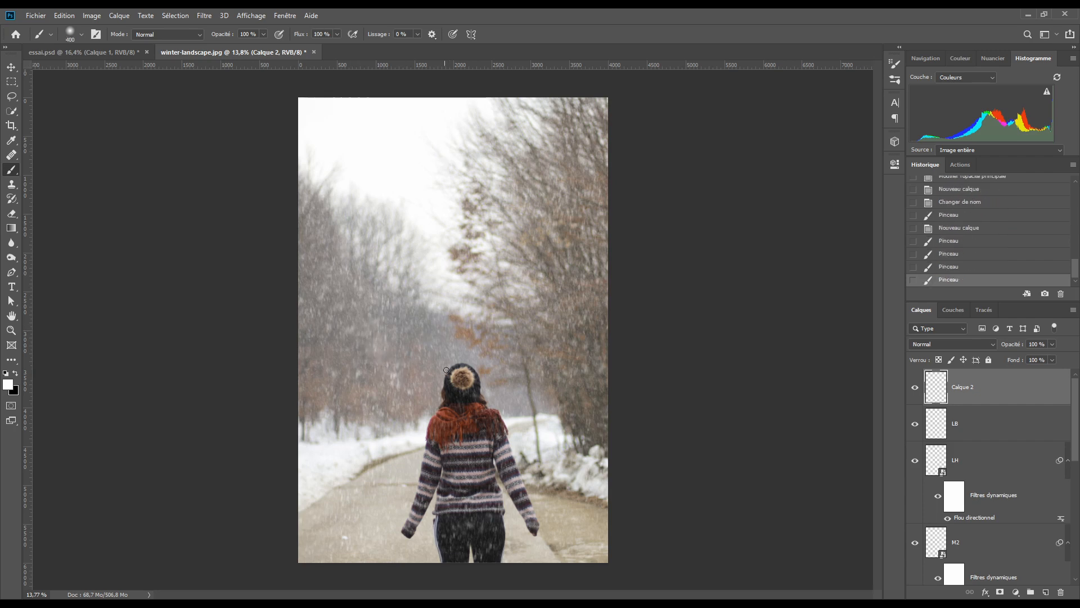
left_click_drag(563, 359, 540, 377)
left_click(514, 399)
left_click(532, 273)
left_click(563, 252)
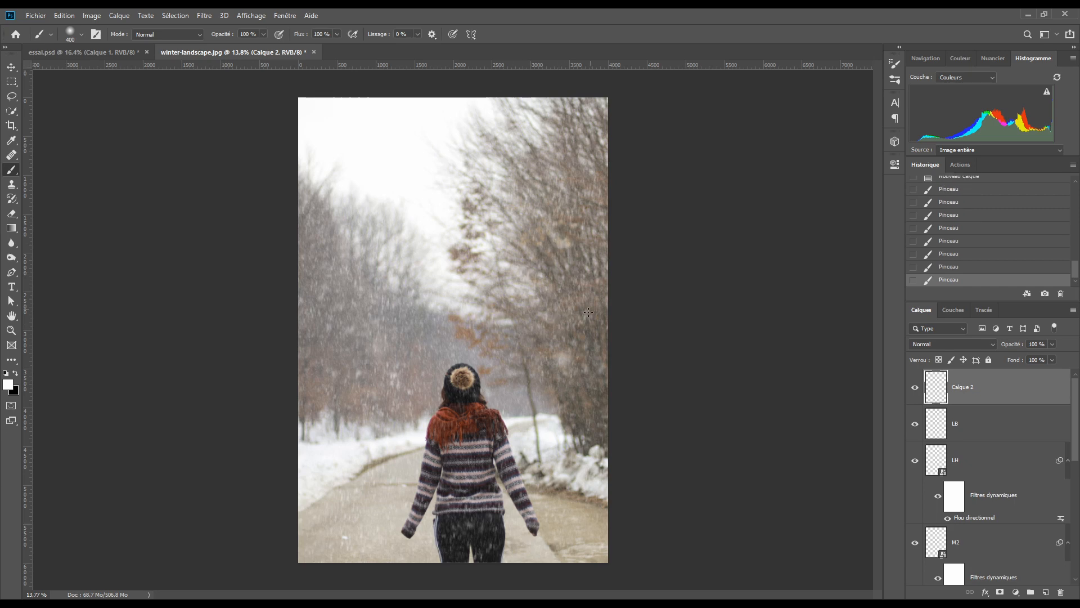
left_click(585, 389)
left_click(583, 423)
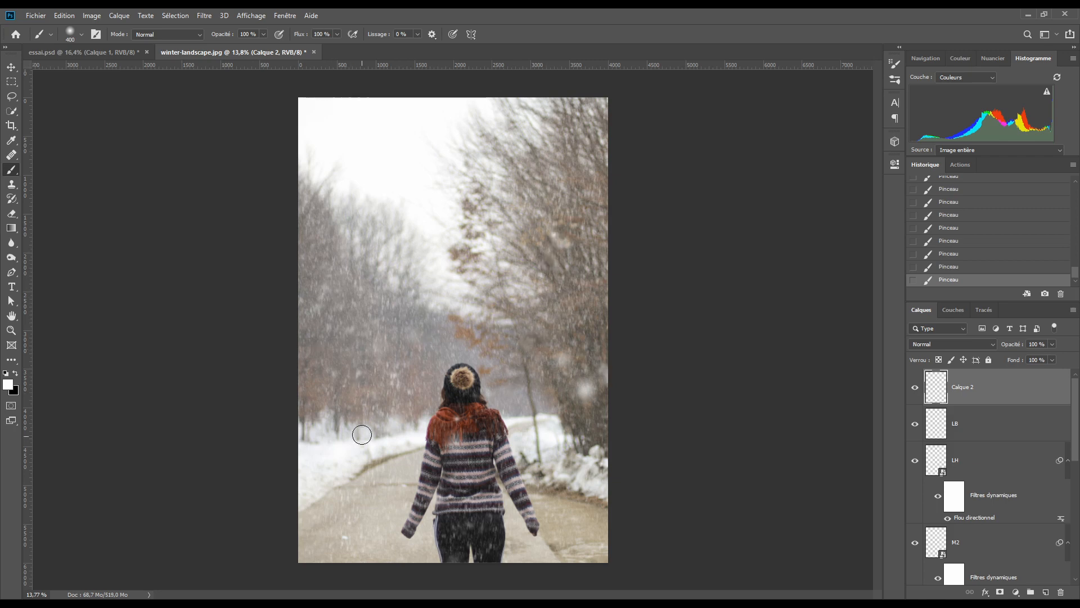
left_click(335, 331)
left_click(433, 353)
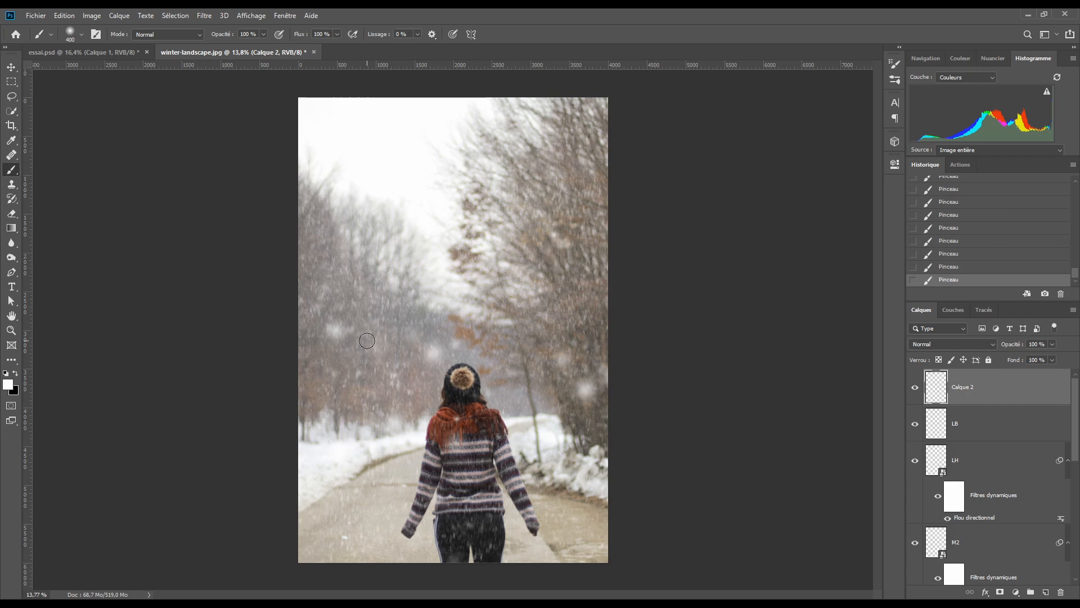
left_click(349, 218)
Step: Convert the single-snowflake layer Calque 2 to a smart object and apply a directional blur to it
right_click(1005, 387)
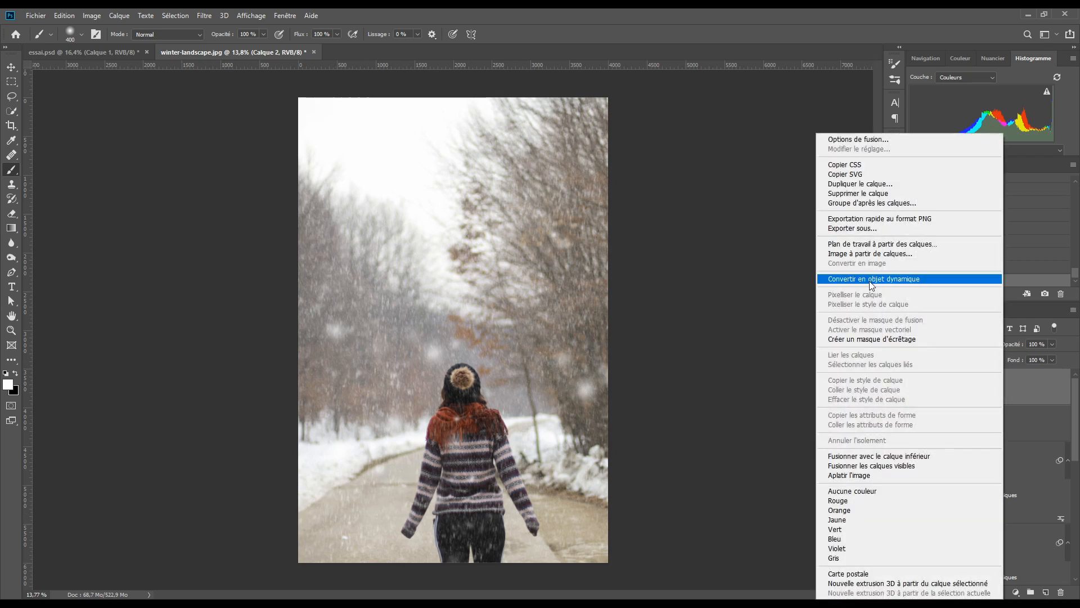
left_click(871, 280)
left_click(204, 16)
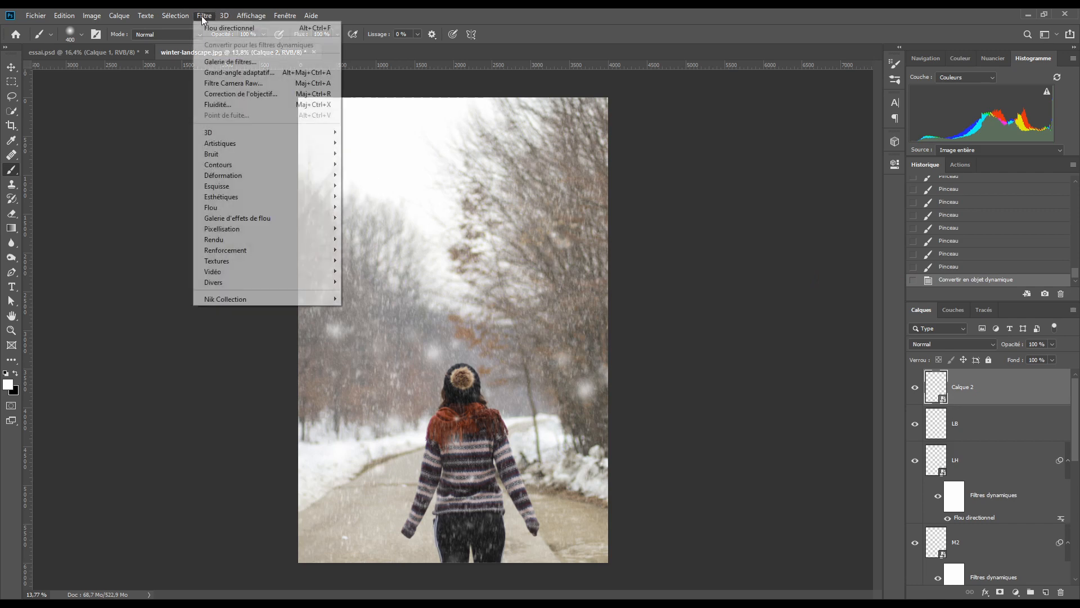
left_click(225, 28)
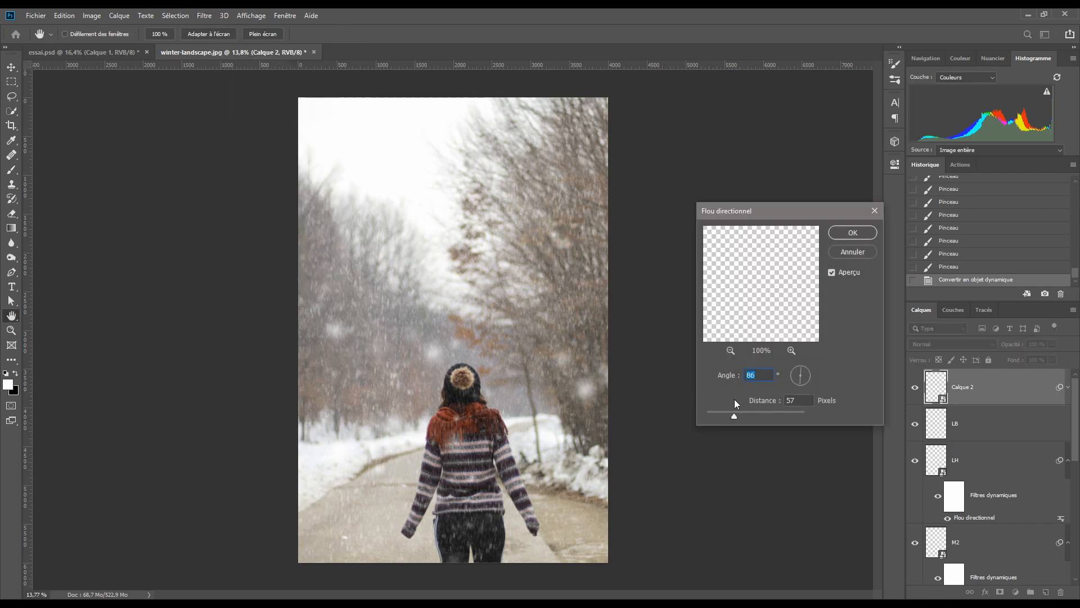
left_click_drag(737, 416, 739, 417)
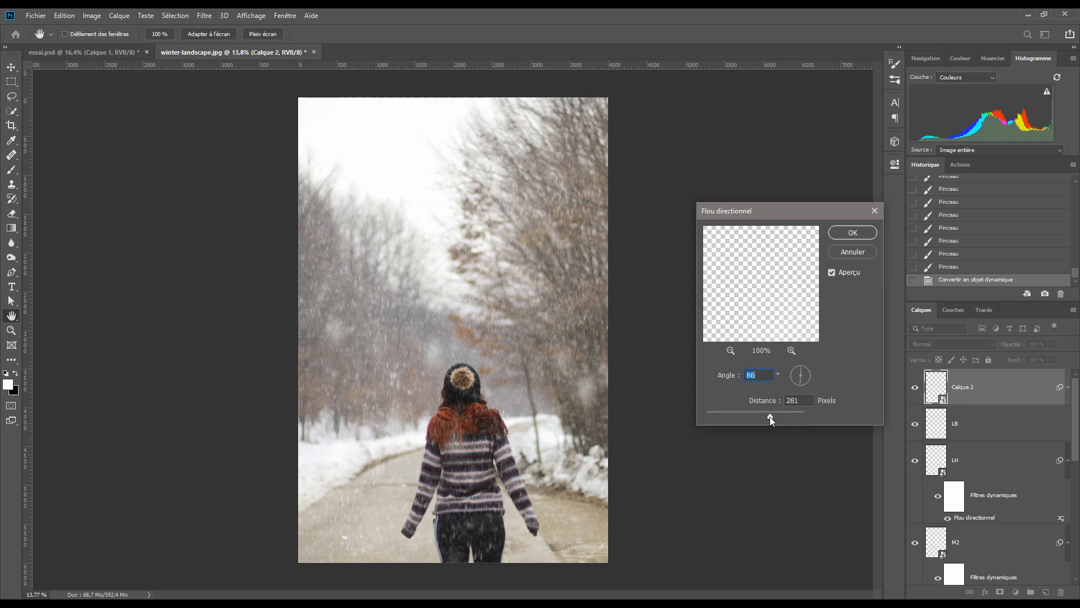
left_click_drag(769, 416, 803, 388)
left_click(851, 232)
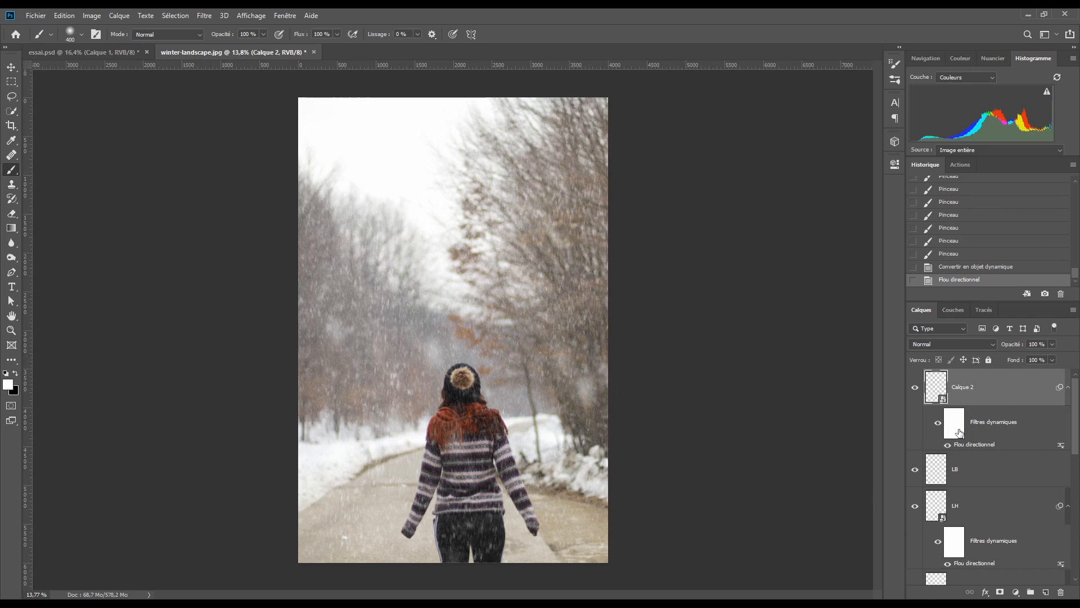
Step: Add a layer mask to Calque 2 and enlarge the brush to 900 px for painting black on it
left_click(1000, 592)
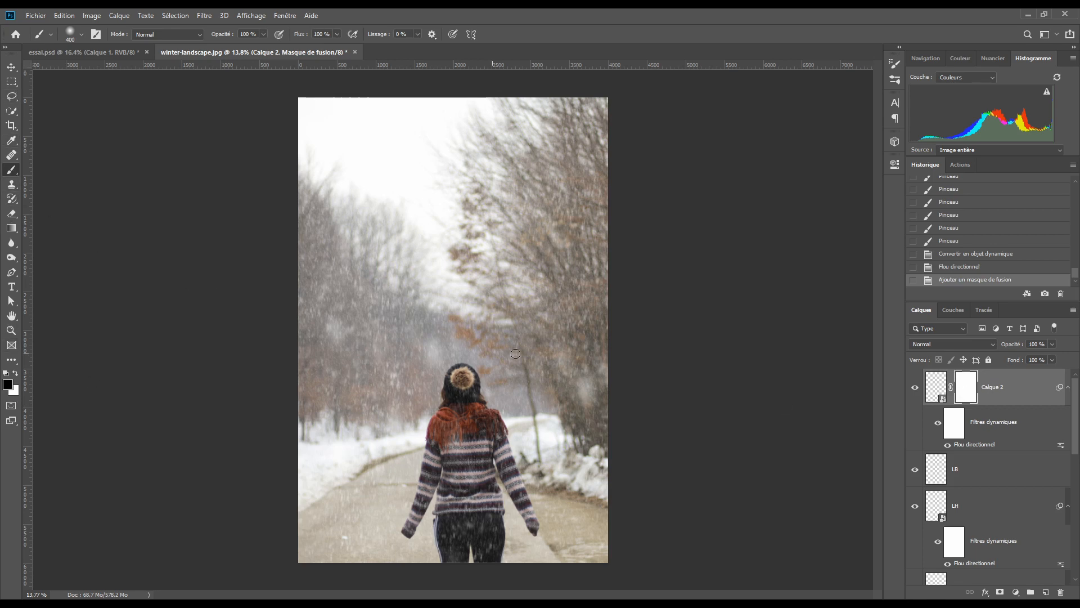
key("bracketright")
key("bracketright")
key("bracketright")
key("bracketright")
key("bracketright")
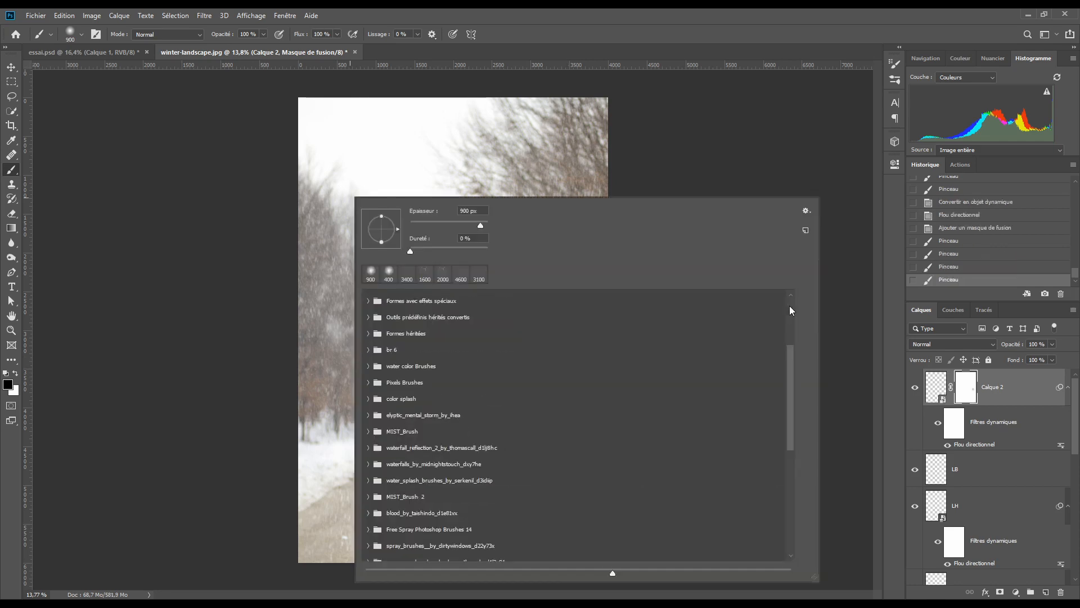
Step: Mask out snow over the trees to the right of the woman with the Arrondi flou brush reduced to 400 px
left_click(789, 305)
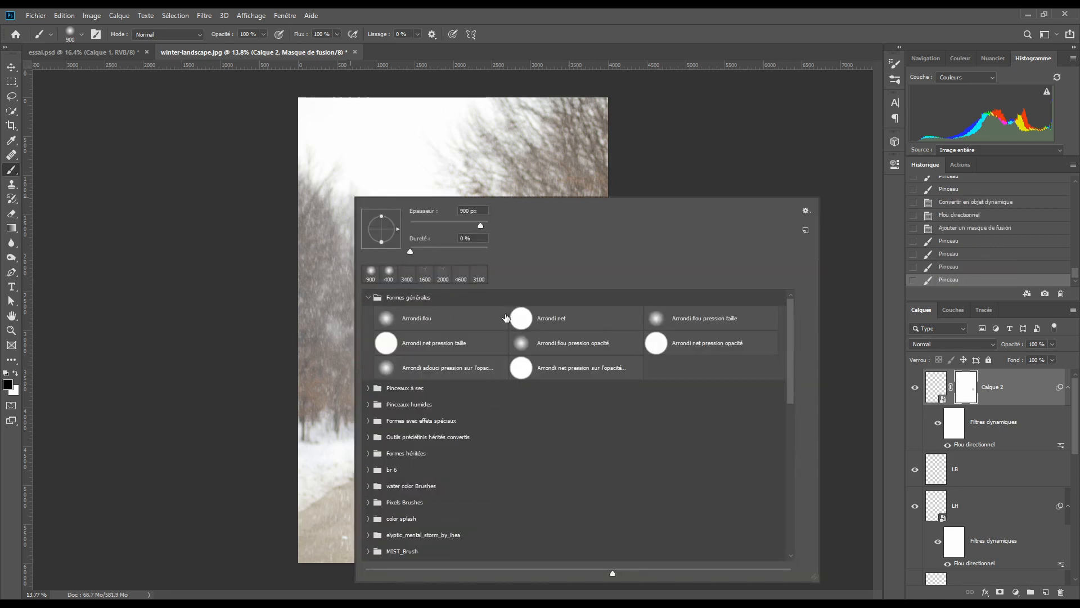
left_click(421, 320)
left_click(543, 29)
key("bracketleft")
key("bracketleft")
key("bracketleft")
key("bracketleft")
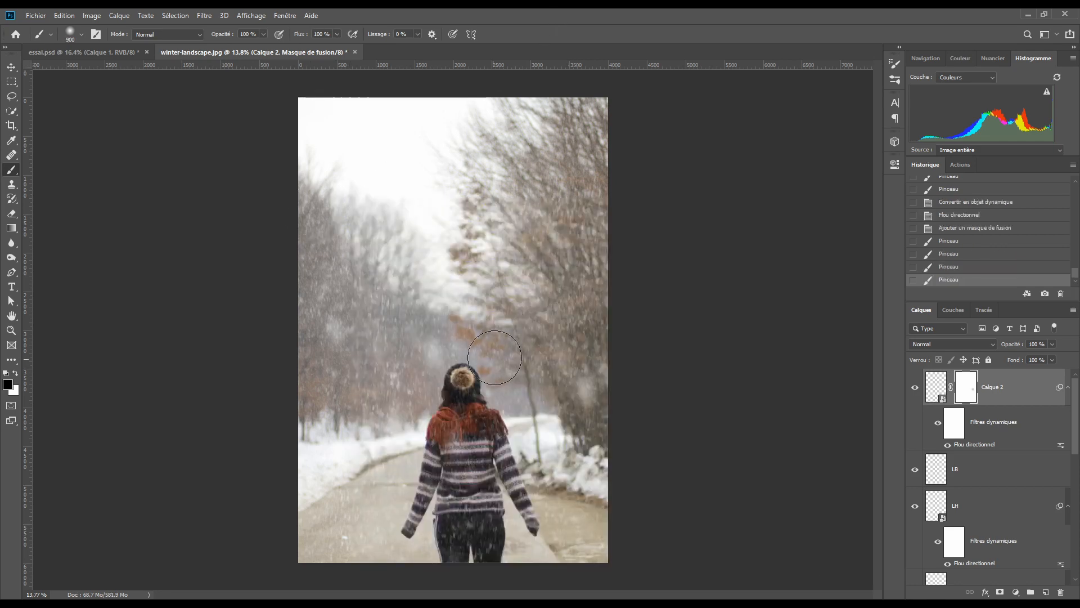
key("bracketleft")
left_click(565, 360)
left_click(557, 356)
left_click(554, 351)
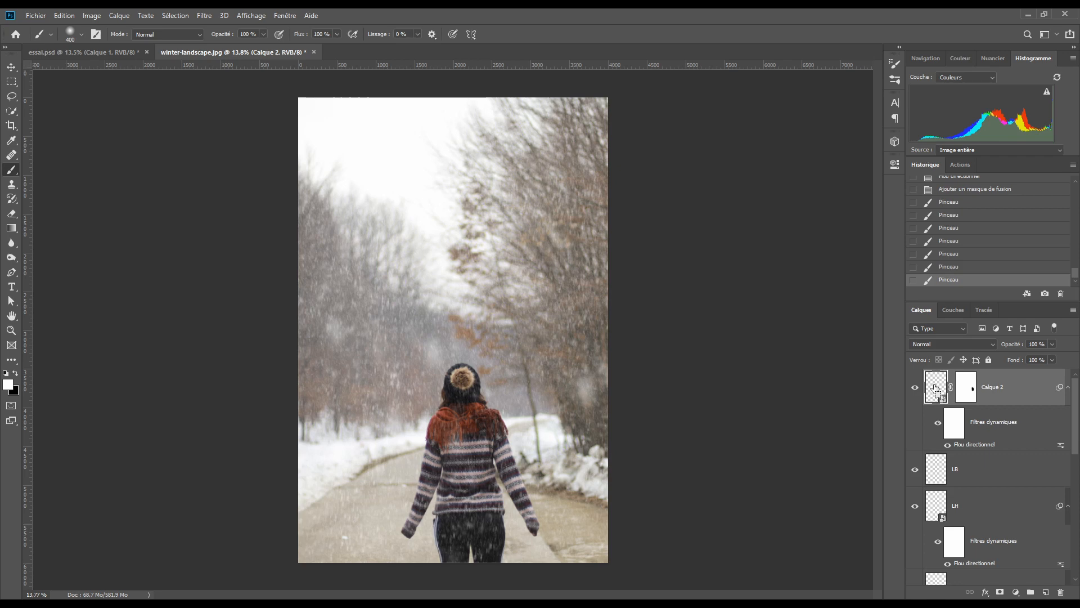
Step: Stamp all visible layers into a new layer above Calque 2 and convert it to a smart object
key("ctrl+shift+alt+e")
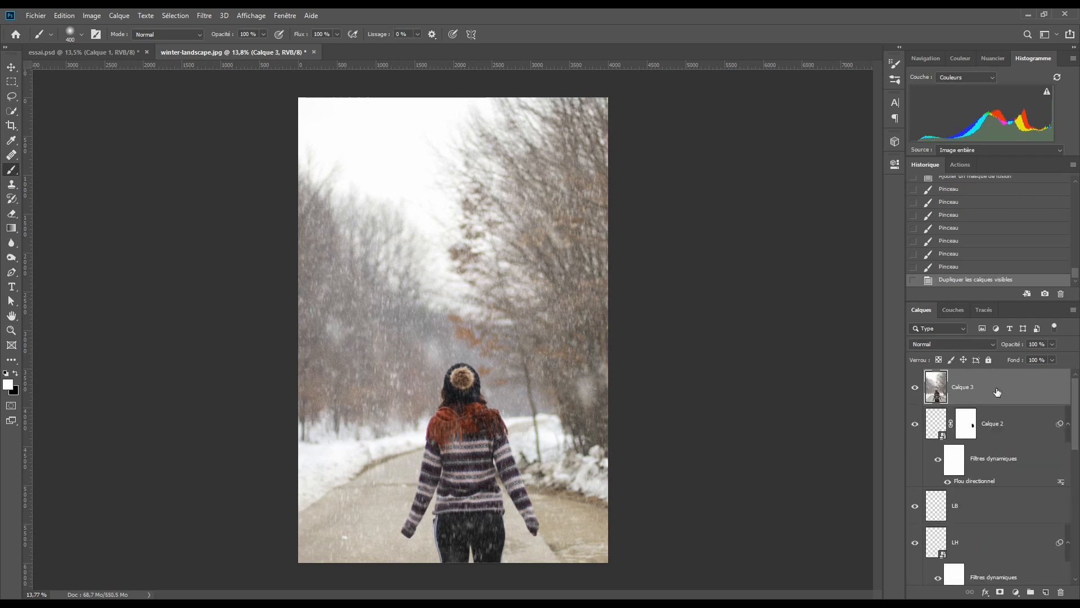
right_click(998, 391)
left_click(878, 278)
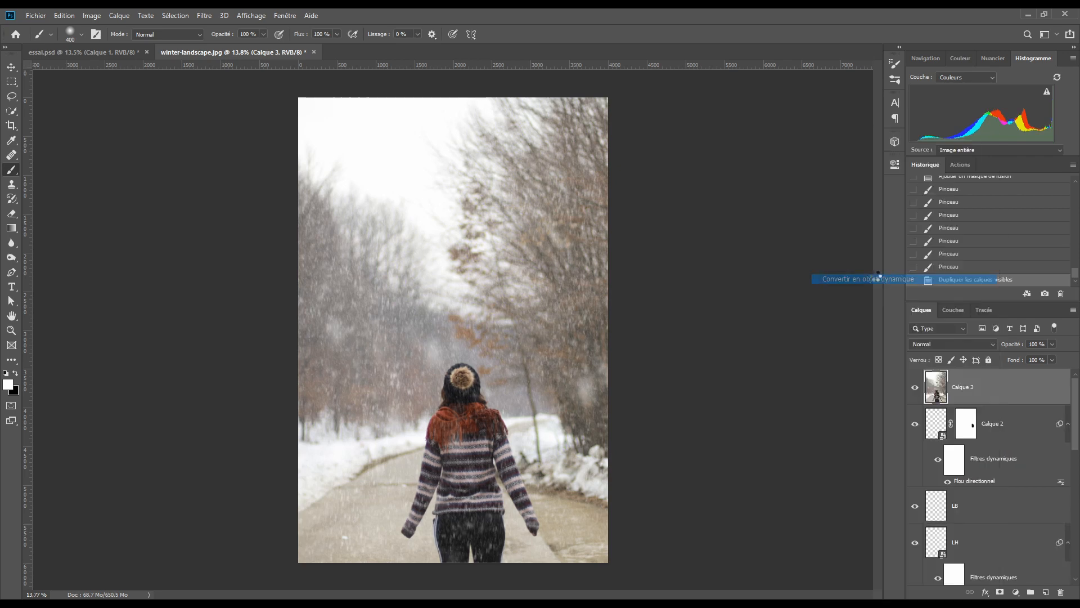
Step: In the Camera Raw filter, set the highlights (Tons clairs) to -53 and the whites (Blancs) to +28
left_click(204, 16)
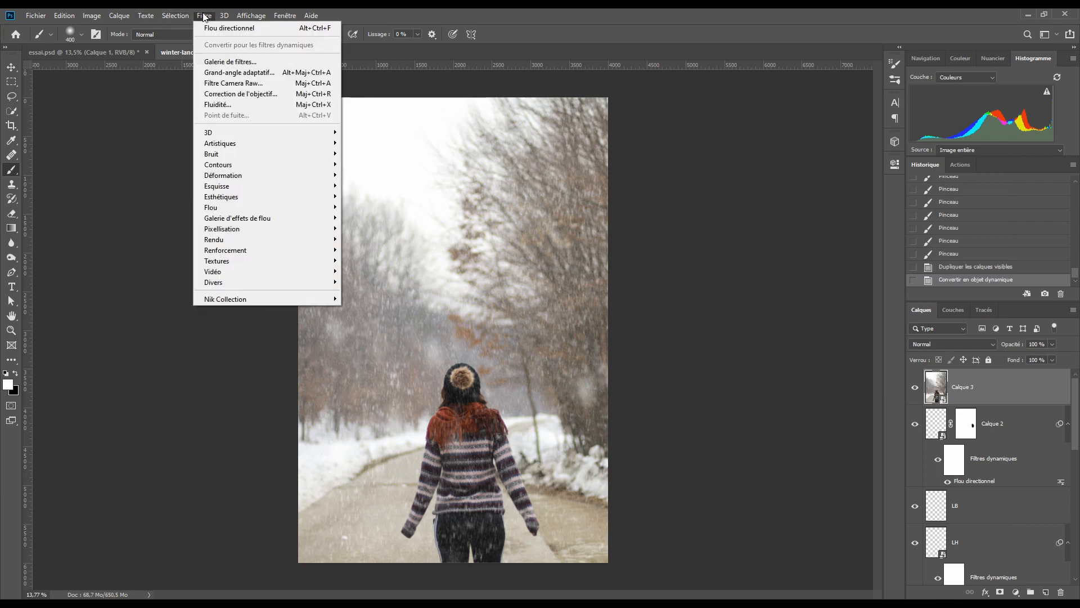
left_click(229, 84)
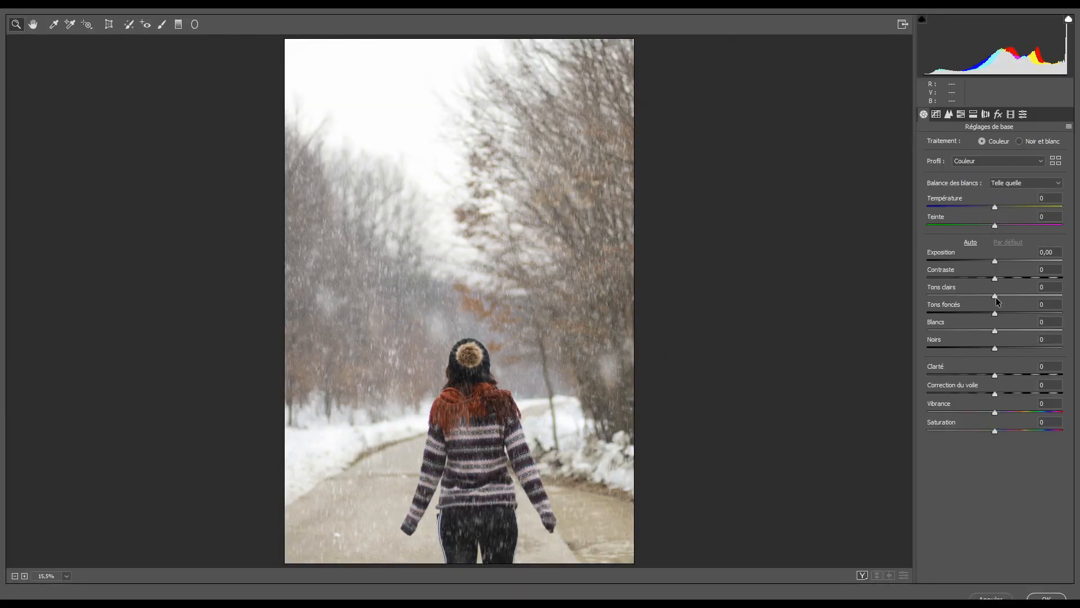
left_click_drag(994, 296, 959, 298)
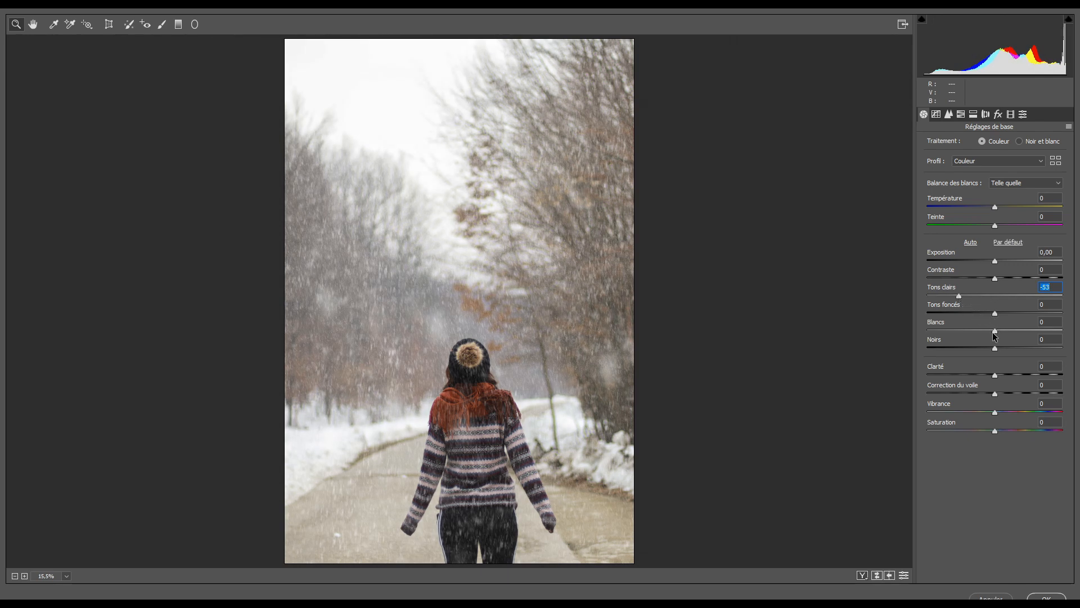
left_click_drag(994, 330, 1012, 330)
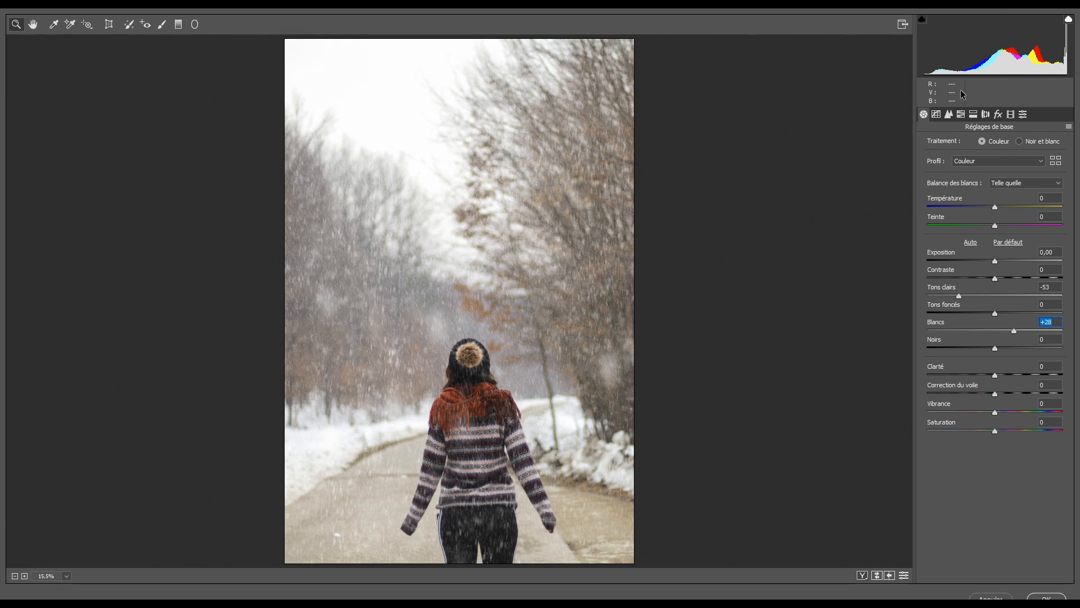
Step: In split toning (Virage partiel), set the highlights' hue to 185 and saturation to 10, and slightly raise the shadows' (Tons foncés) hue
left_click(960, 114)
left_click(973, 116)
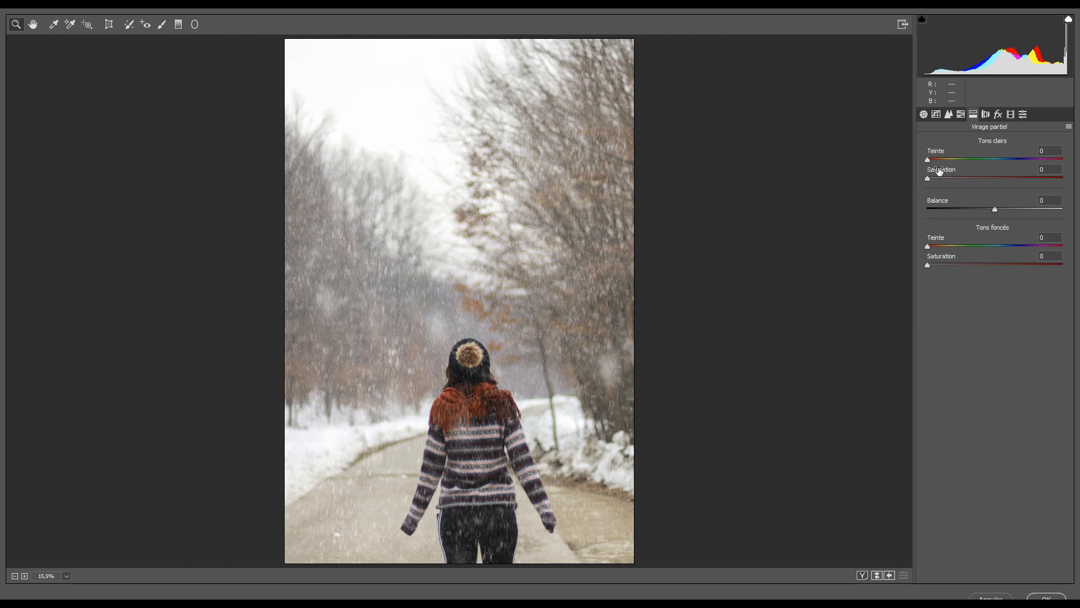
left_click_drag(927, 160, 995, 165)
mouse_move(927, 177)
left_mouse_down()
mouse_move(998, 164)
mouse_move(941, 177)
left_mouse_up()
left_click(995, 161)
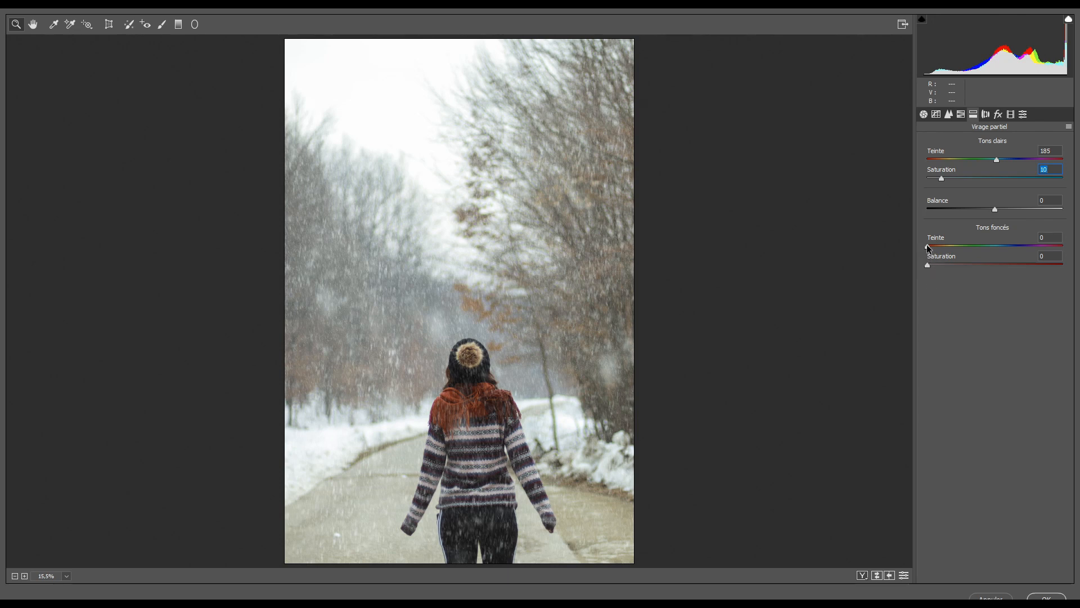
mouse_move(926, 245)
left_mouse_down()
mouse_move(927, 265)
mouse_move(948, 263)
mouse_move(935, 265)
mouse_move(935, 248)
left_mouse_up()
Step: Add a post-crop vignette of -12, set sharpening to Gain 48 with Masquage 77, and apply the Camera Raw filter
left_click(998, 114)
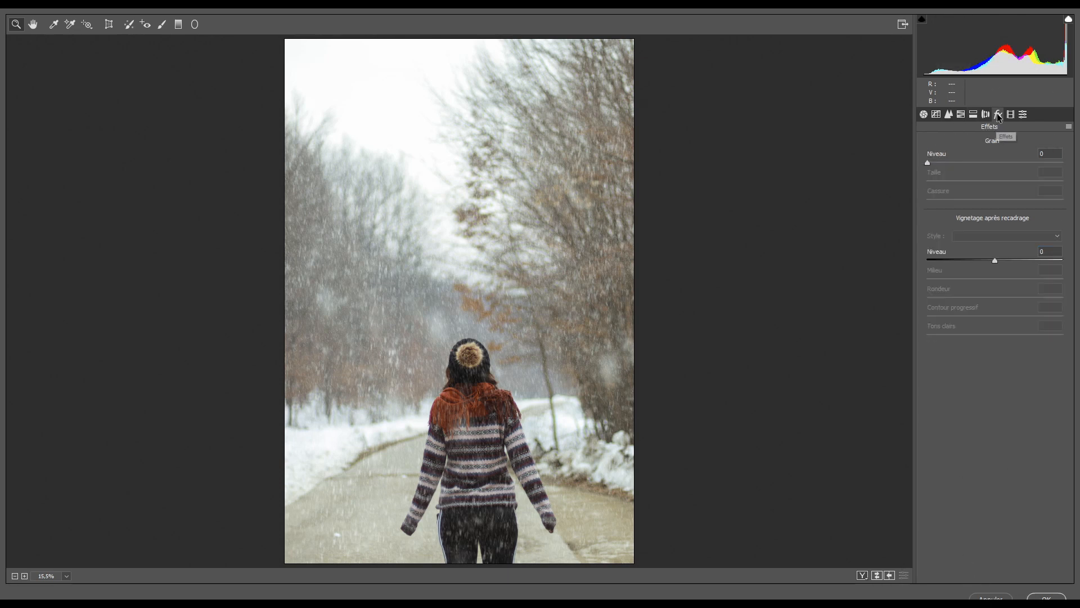
left_click_drag(995, 258, 987, 261)
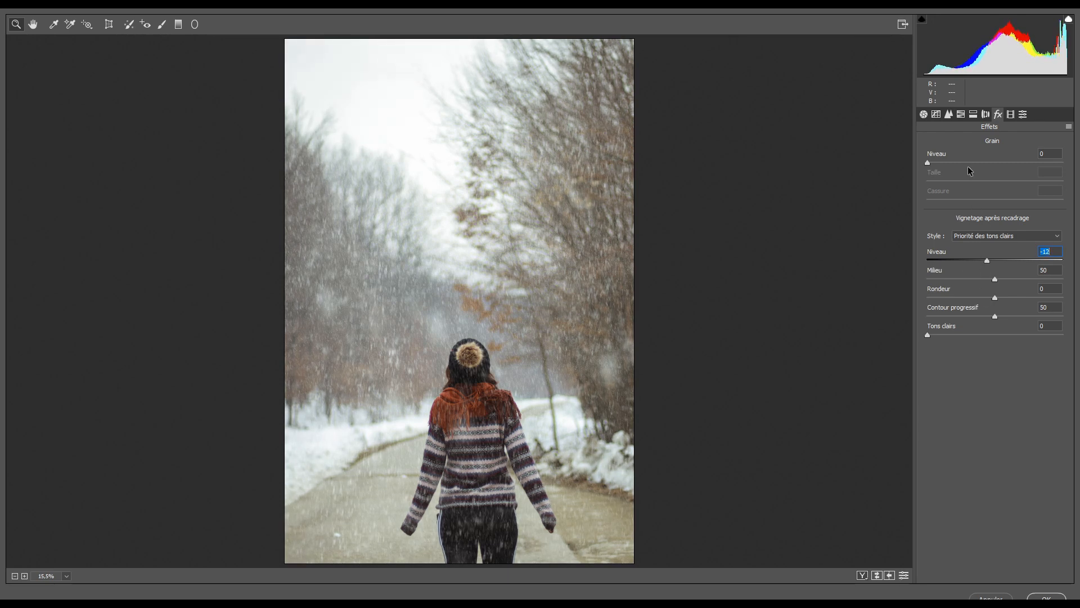
left_click(949, 115)
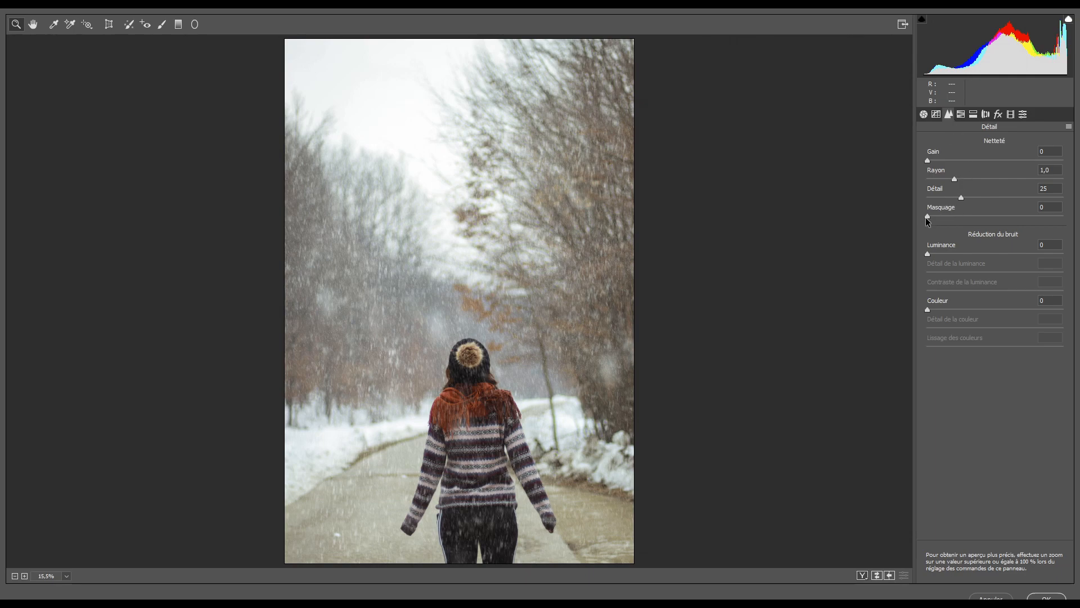
left_click_drag(927, 217, 1032, 215)
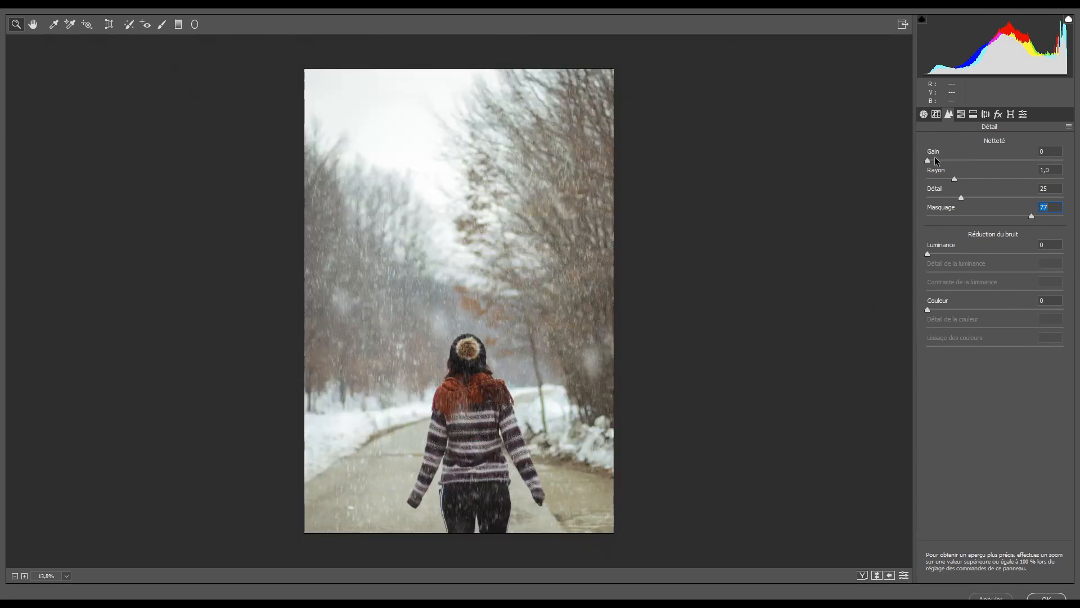
left_click_drag(928, 161, 970, 161)
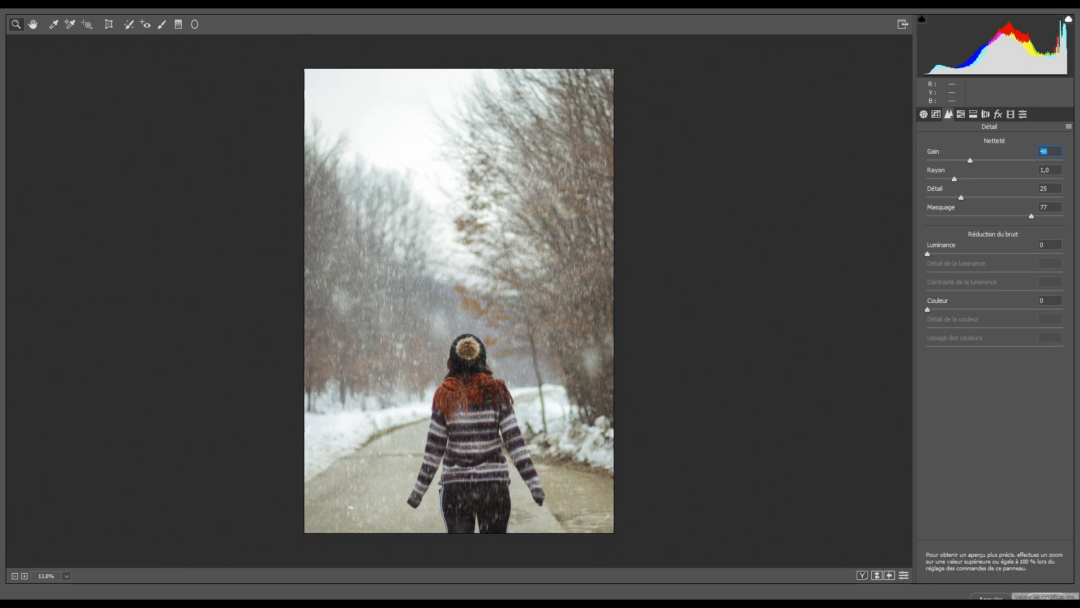
left_click(1046, 598)
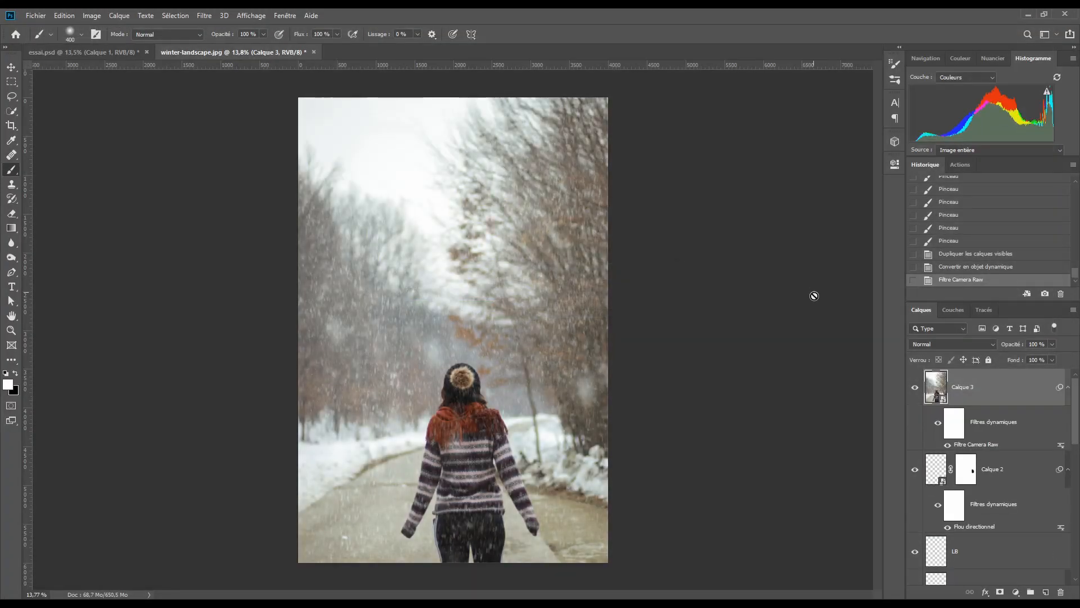
Step: Compare the image with and without the graded Calque 3 layer
left_click(914, 388)
left_click(914, 388)
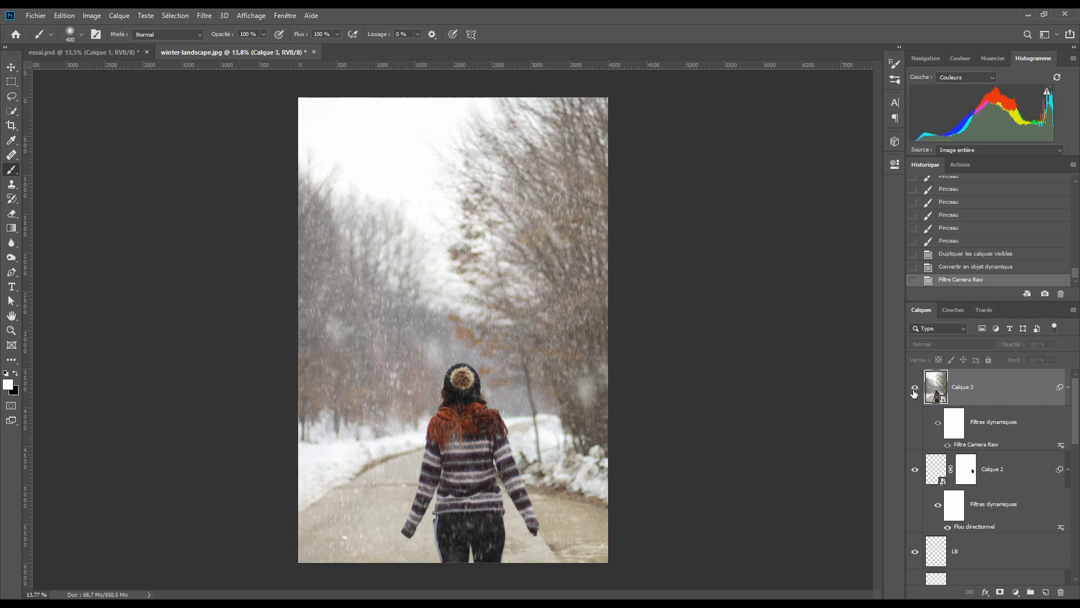
Step: Group all layers from Calque 2 down to the one just above Arrière-plan and name the group "neige"
left_click(1006, 467)
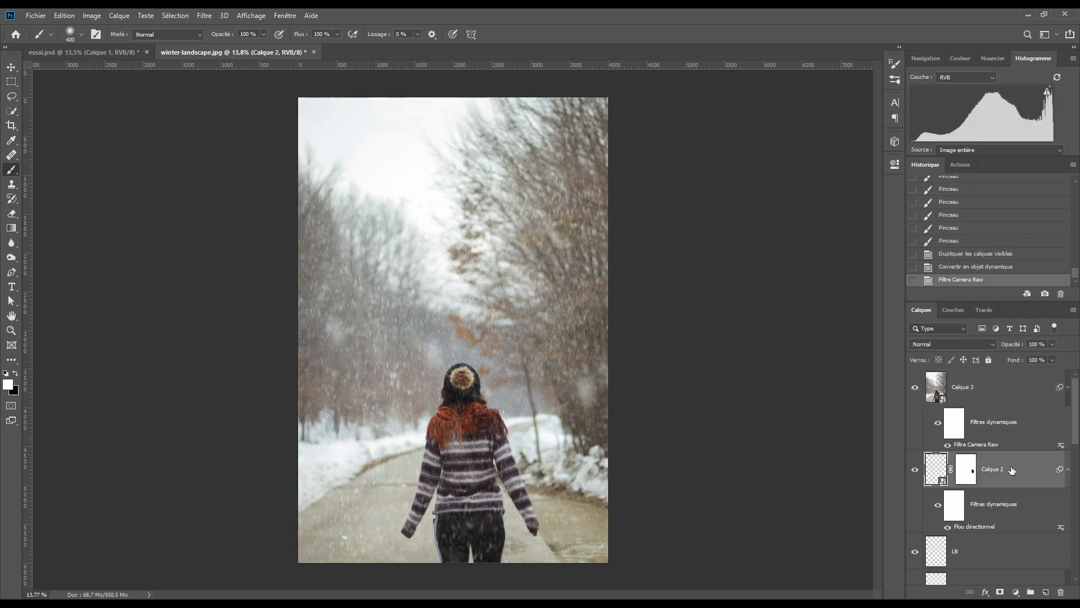
left_click_drag(1076, 418, 1076, 423)
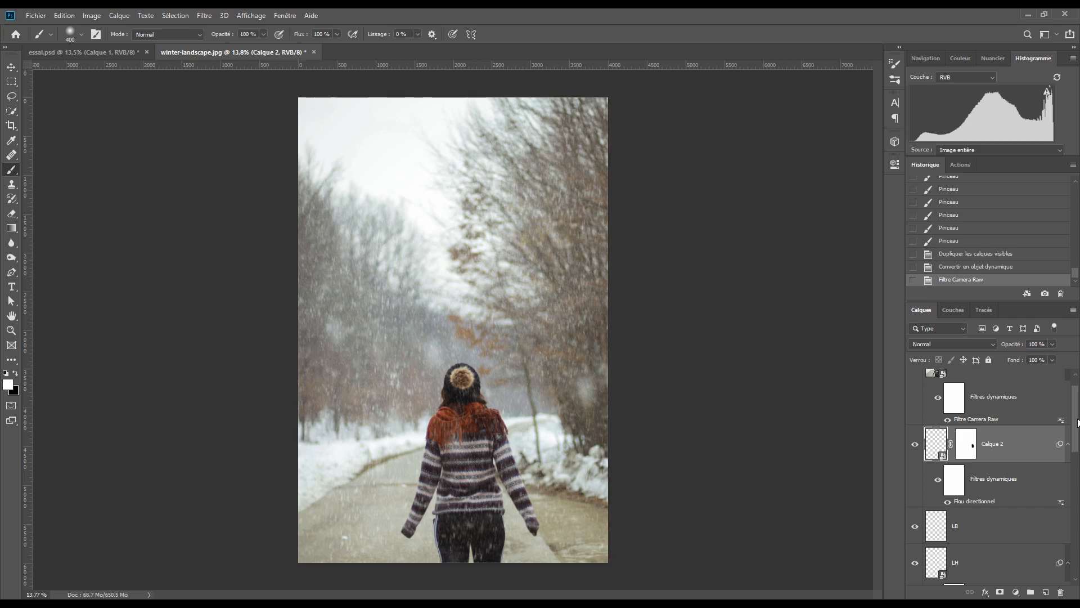
left_click_drag(1076, 422, 1075, 541)
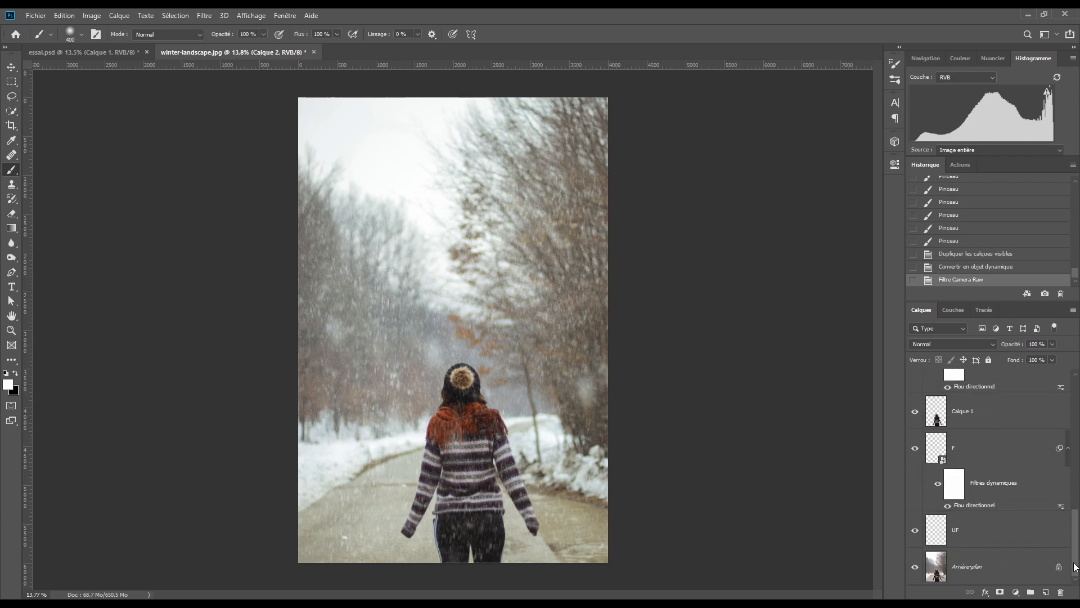
left_click(985, 530, "shift")
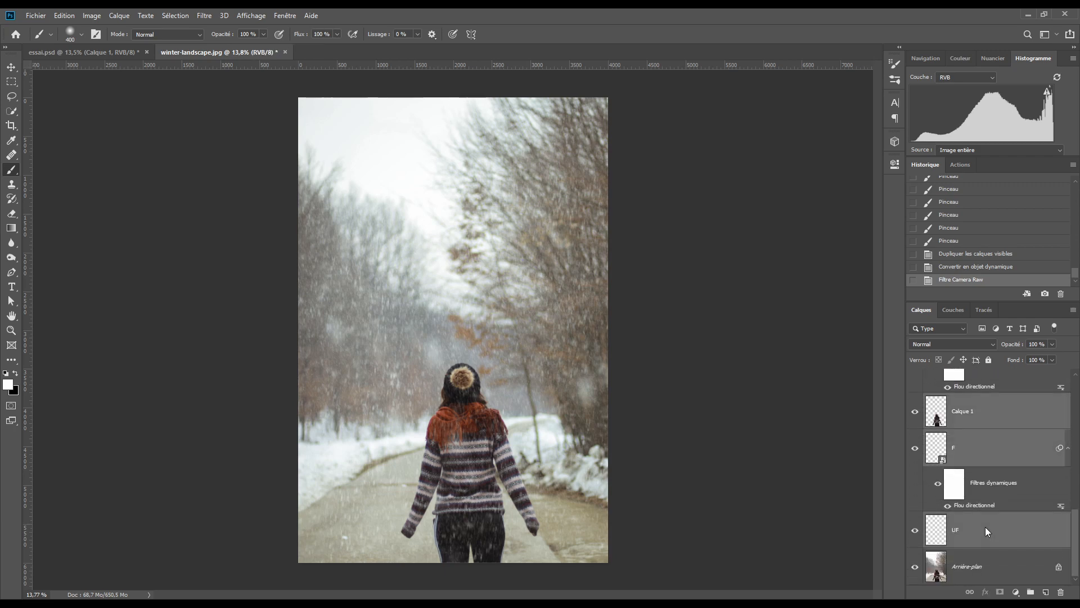
key("ctrl+g")
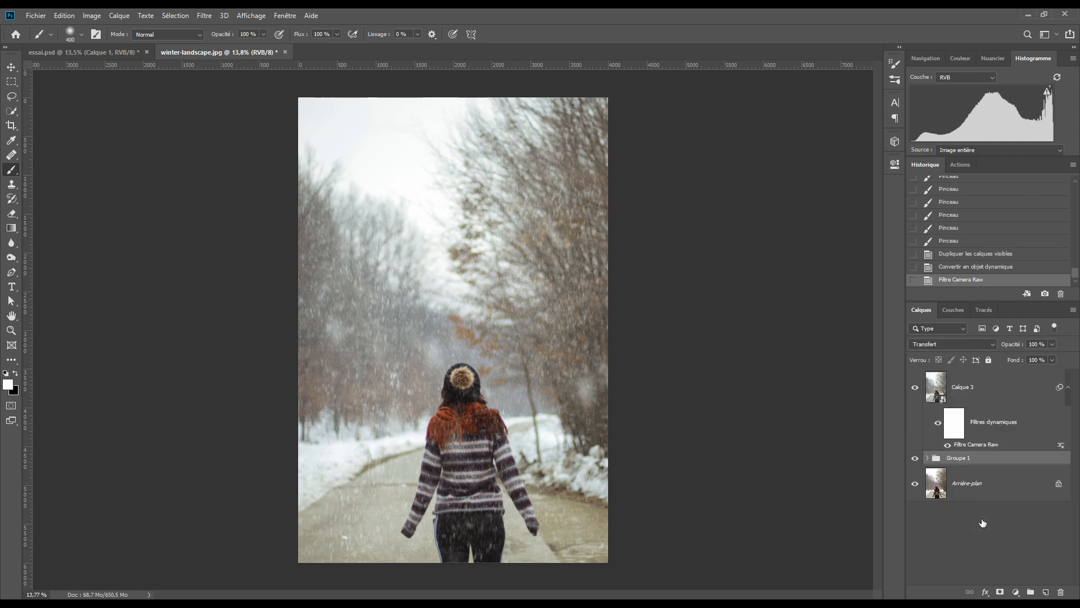
double_click(958, 458)
type("ne")
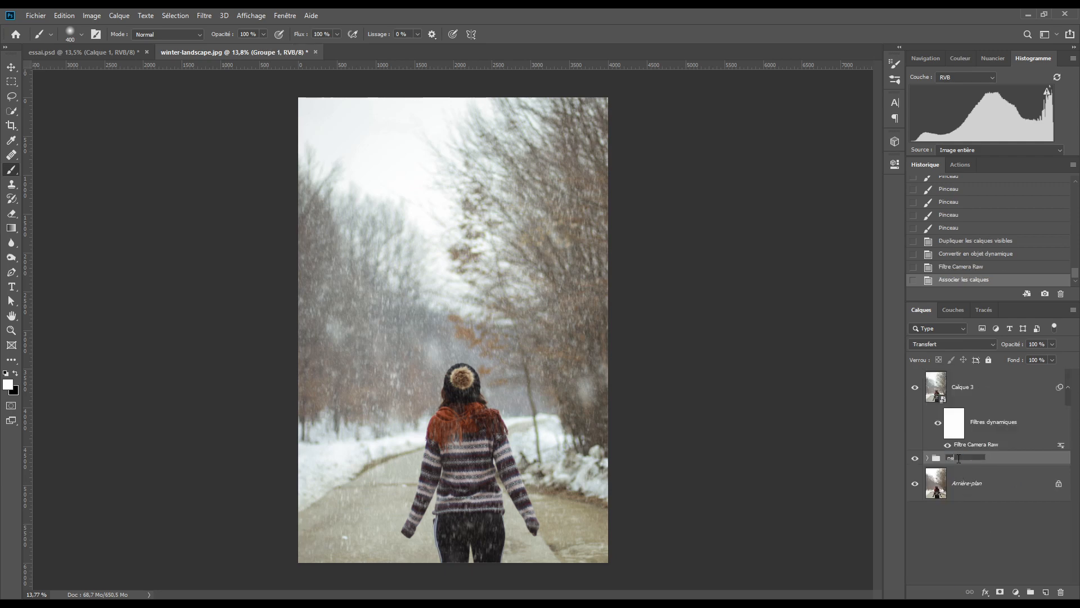
type("uge")
key("Return")
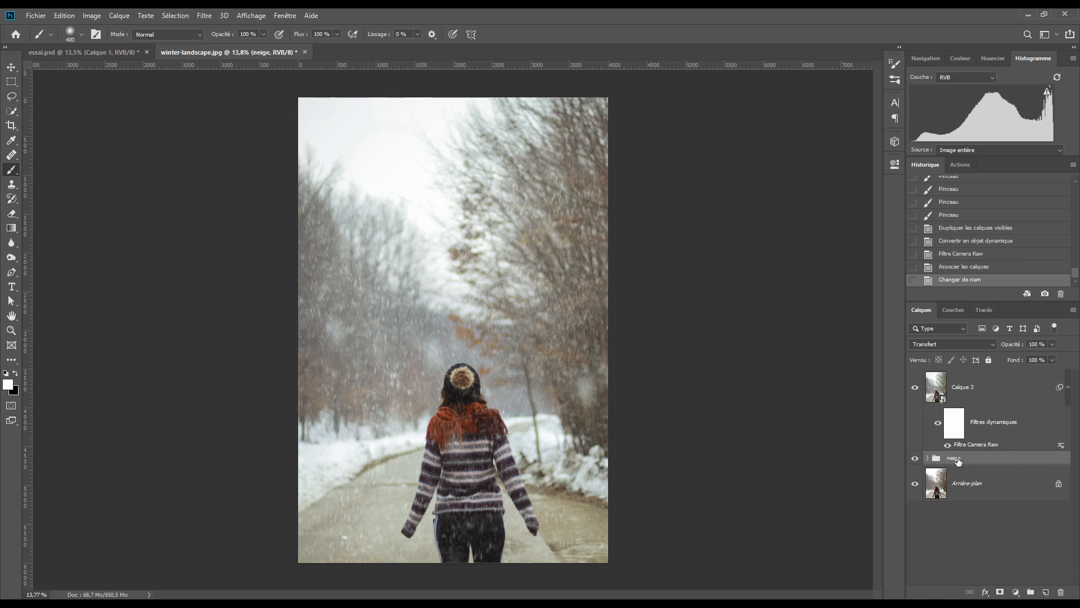
Step: Compare the original photo, the neige group and the graded Calque 3 by toggling their visibility, leaving all shown and Calque 3 selected
left_click(915, 388)
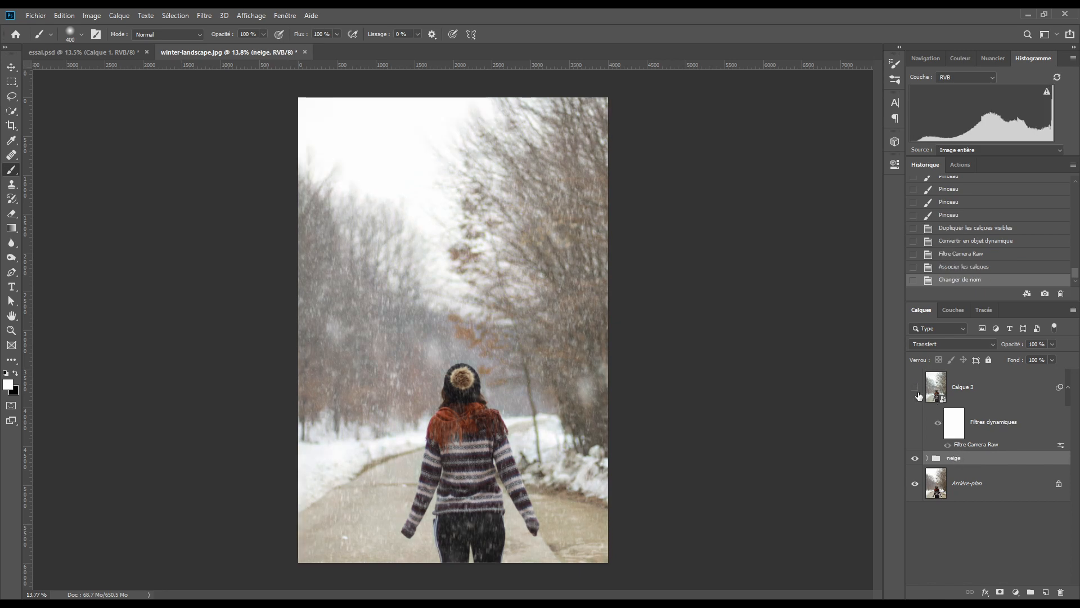
left_click(914, 458)
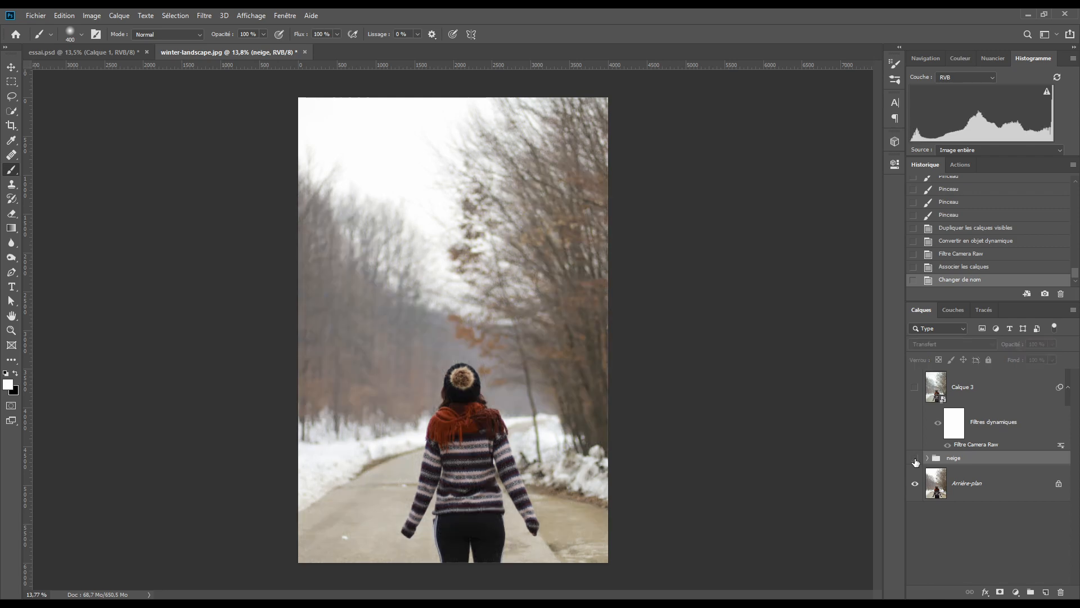
left_click(915, 458)
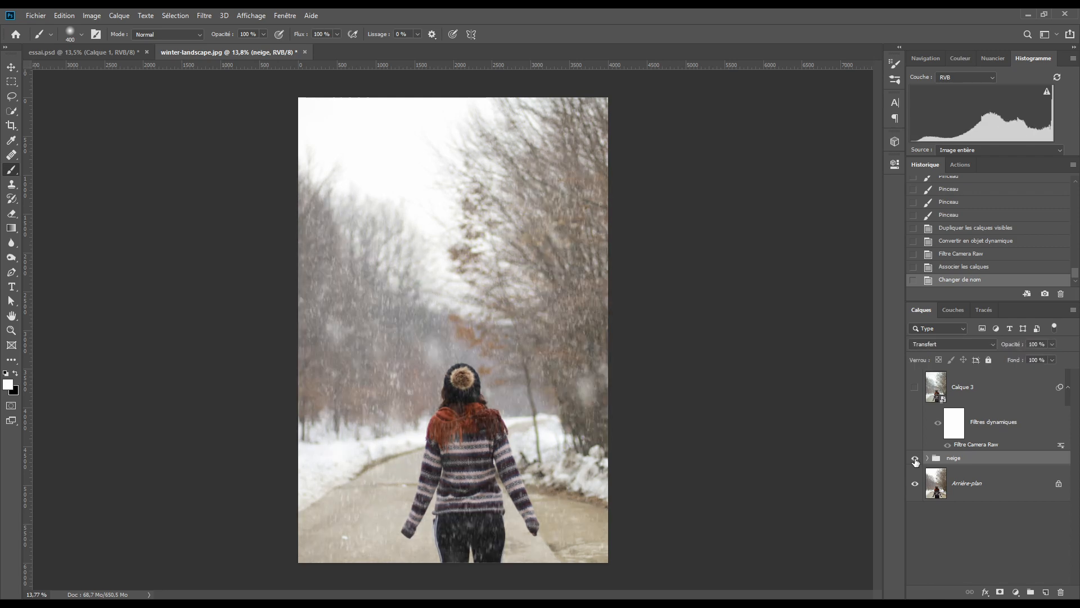
left_click(914, 458)
left_click(915, 459)
left_click(915, 386)
left_click(1002, 388)
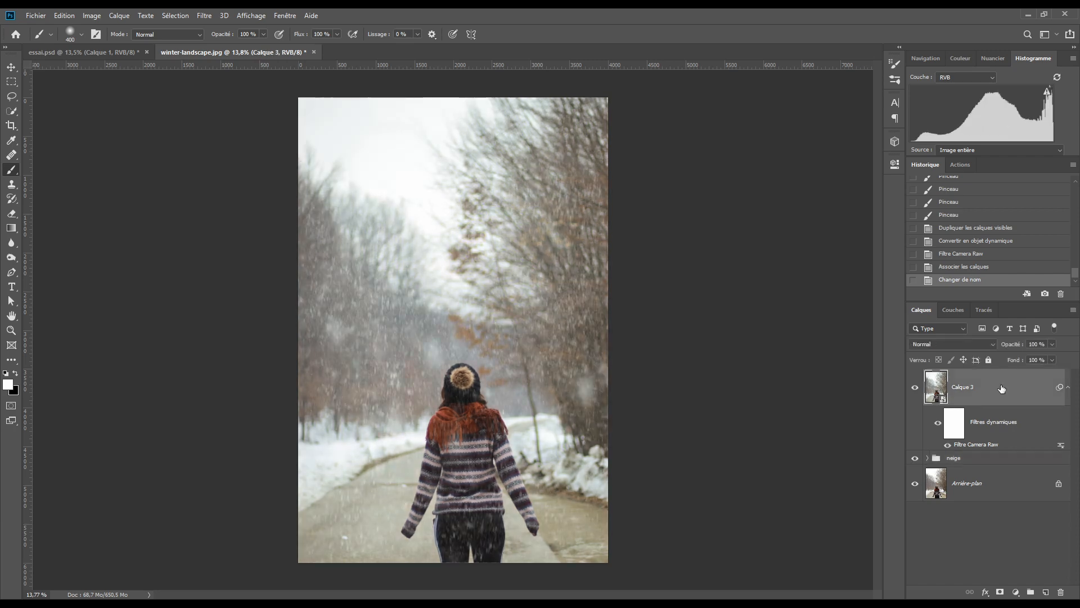